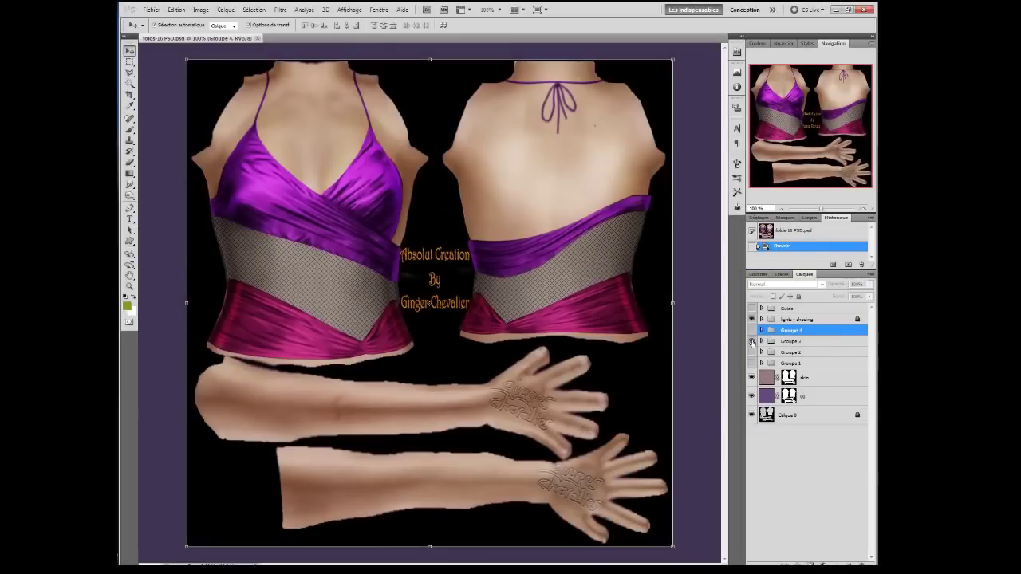
# - Compare outfit groups by toggling their visibility, leaving Groupe 2's purple top shown and expanded
pyautogui.click(751, 330)
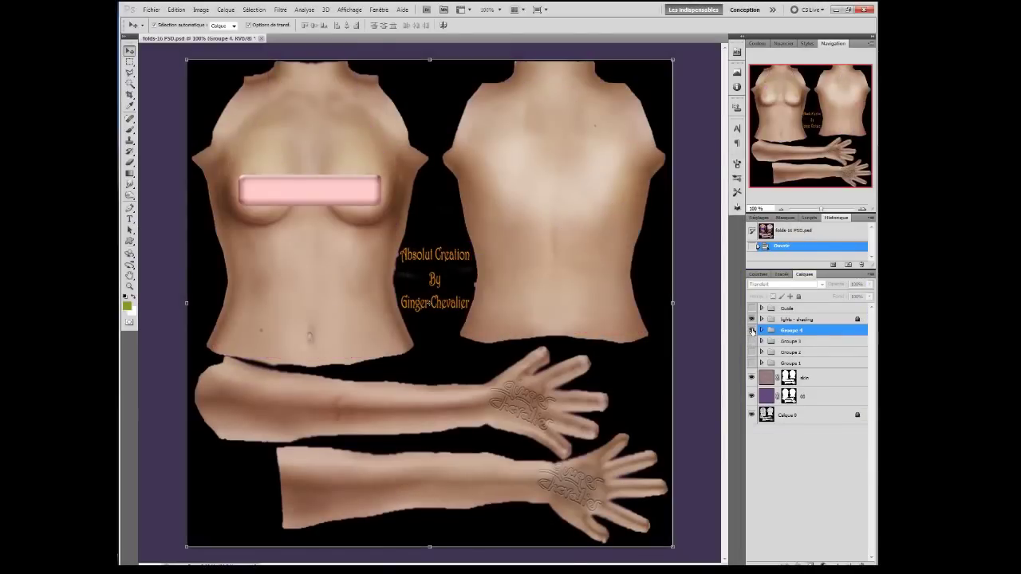
pyautogui.click(752, 330)
pyautogui.click(751, 331)
pyautogui.click(751, 352)
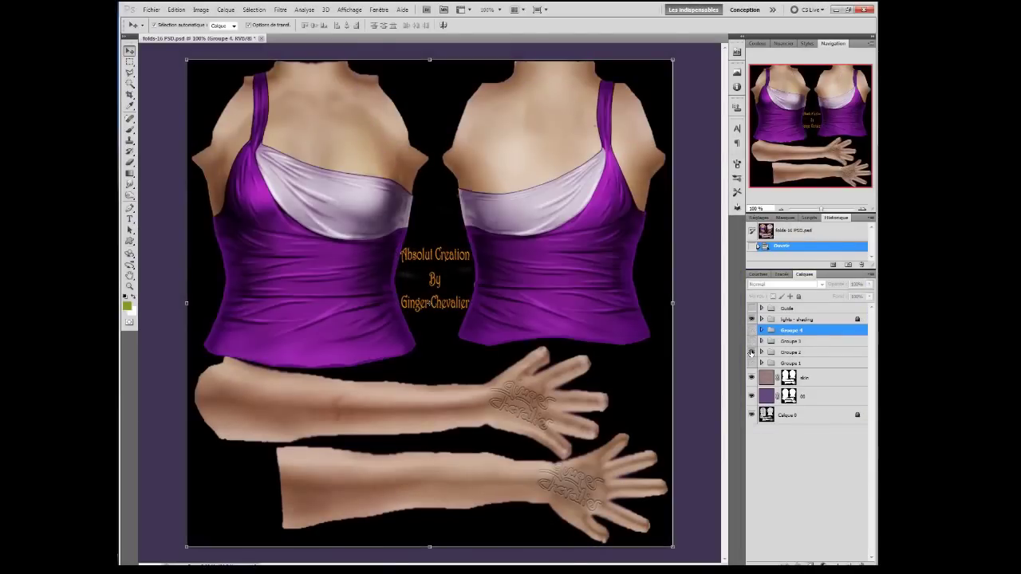
pyautogui.click(752, 352)
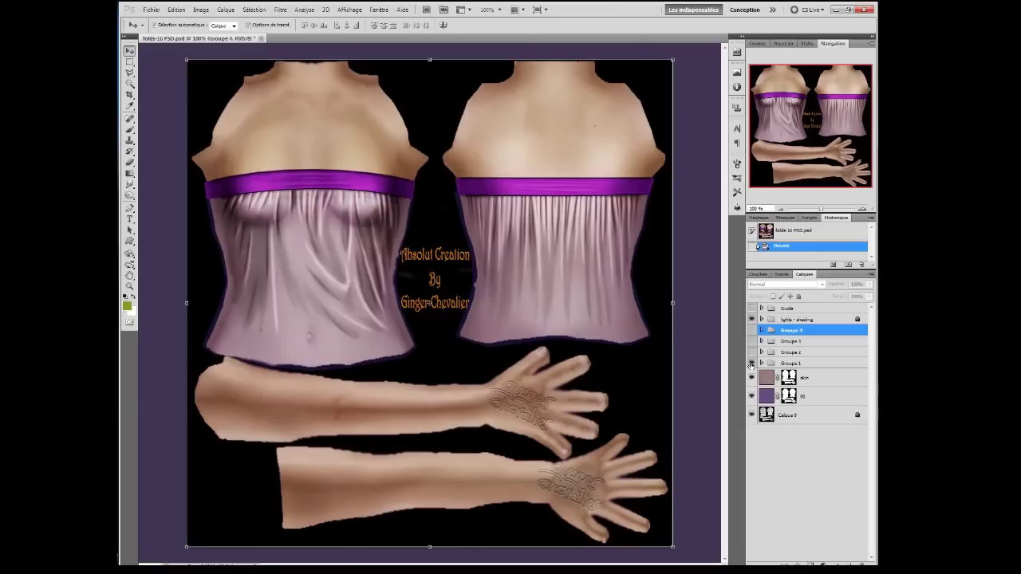
pyautogui.click(751, 363)
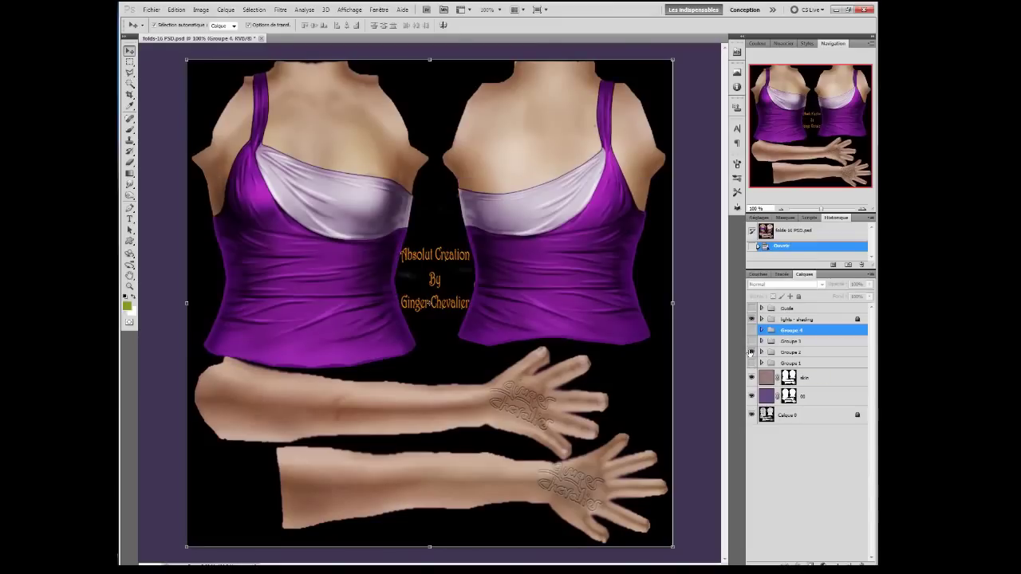
pyautogui.click(761, 352)
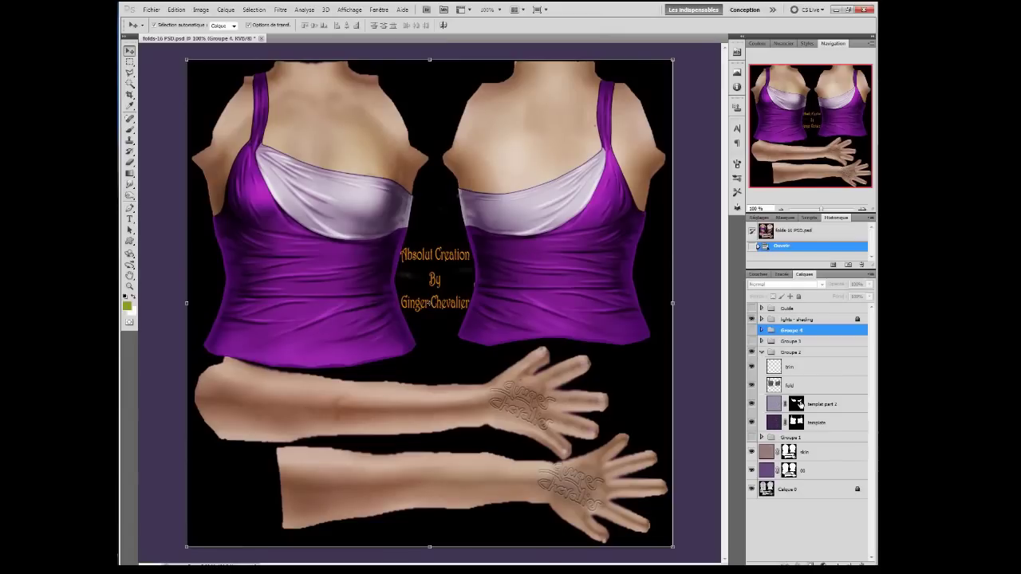
# - Set the fold layer's blend mode to Incrustation (overlay)
pyautogui.click(789, 385)
pyautogui.click(761, 284)
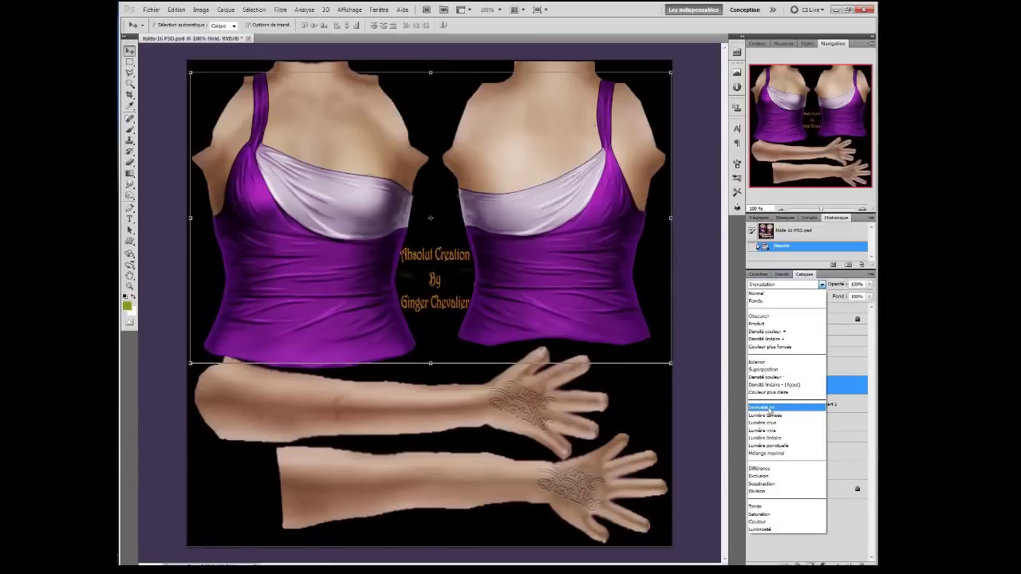
pyautogui.click(770, 409)
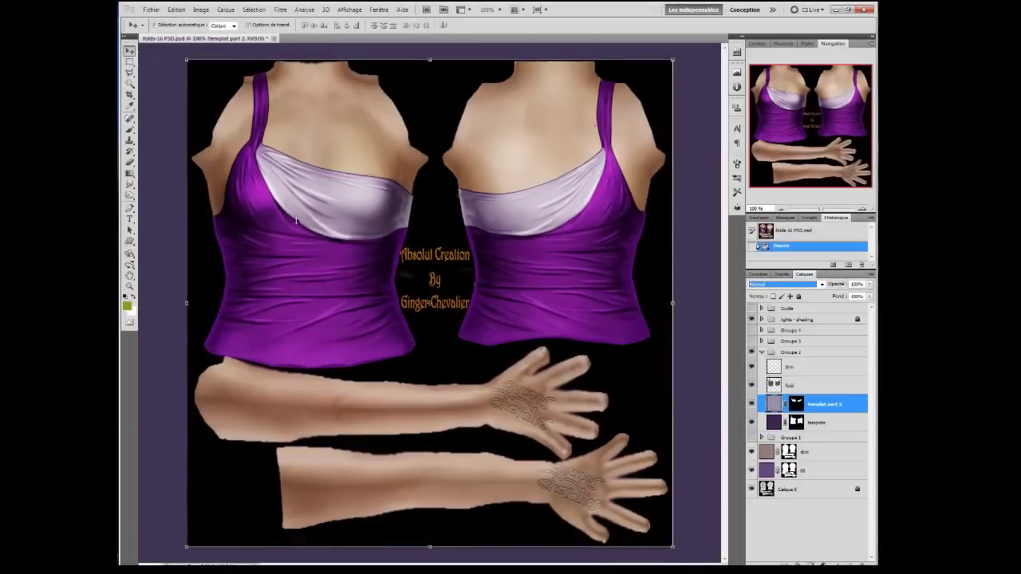
pyautogui.click(176, 9)
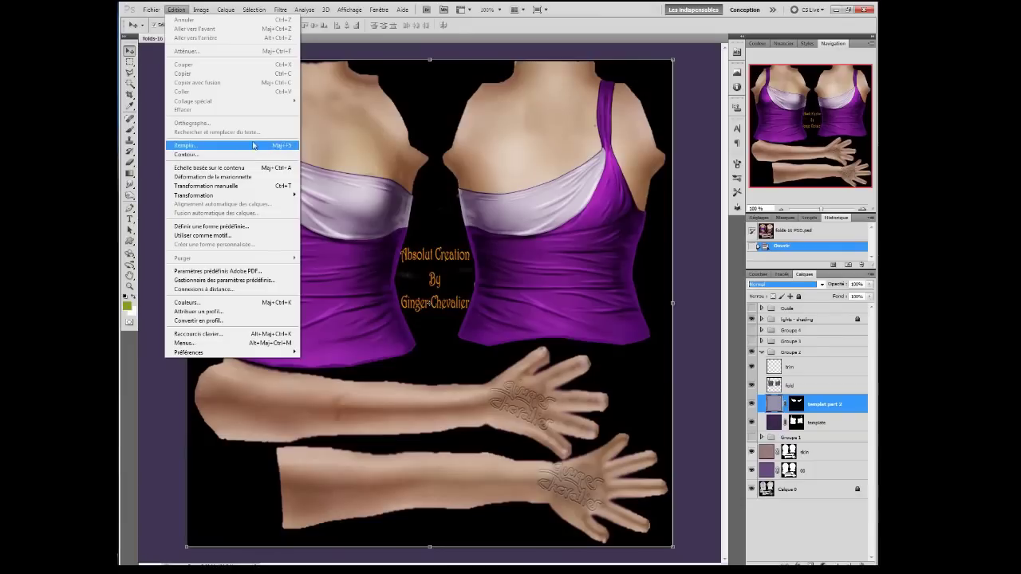
# - Fill templat part 2 with dark magenta a32054 and select its layer mask
pyautogui.click(254, 145)
pyautogui.click(273, 321)
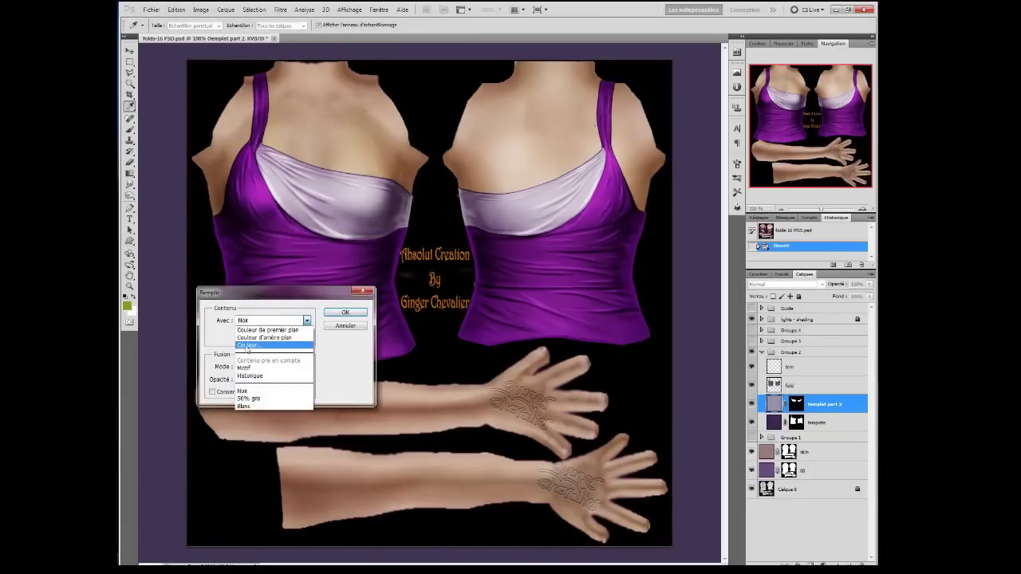
pyautogui.click(252, 348)
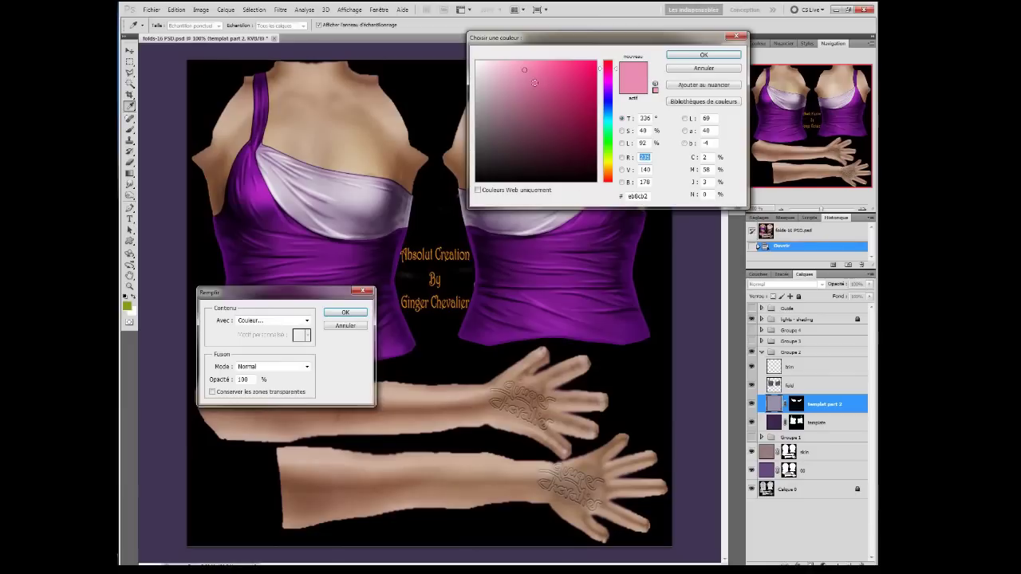
pyautogui.click(573, 105)
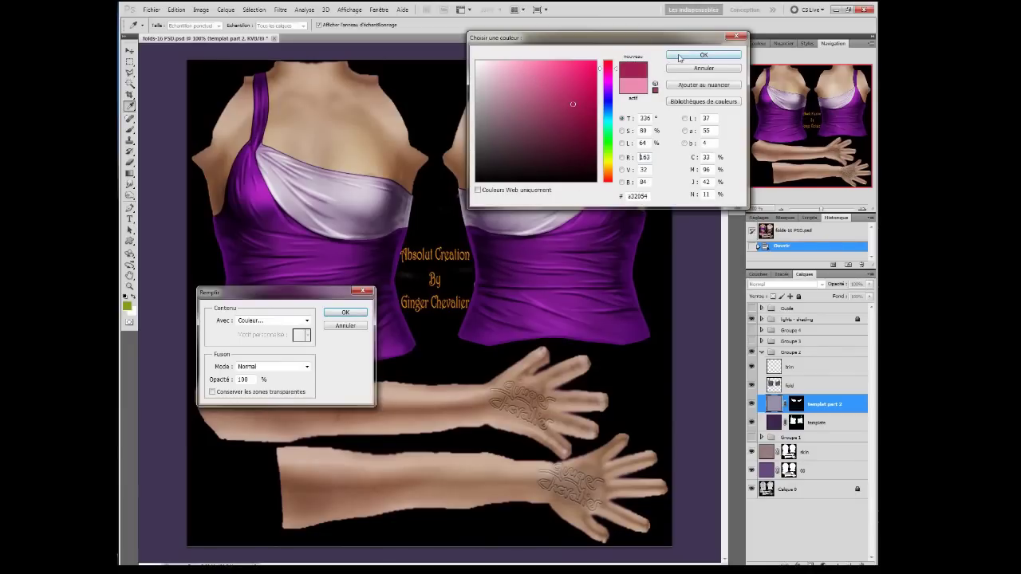
pyautogui.click(679, 56)
pyautogui.click(346, 312)
pyautogui.press('v')
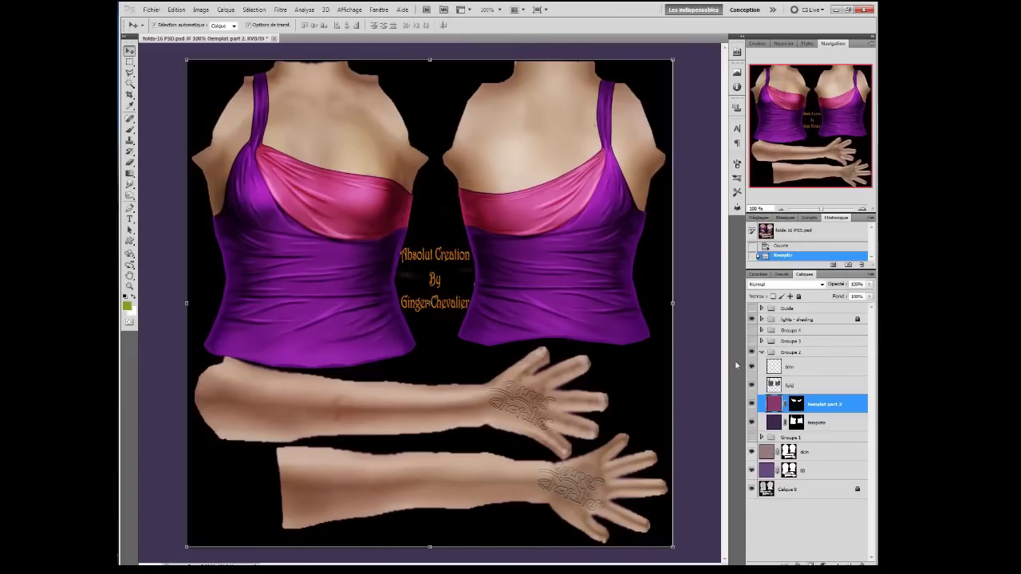
pyautogui.click(796, 404)
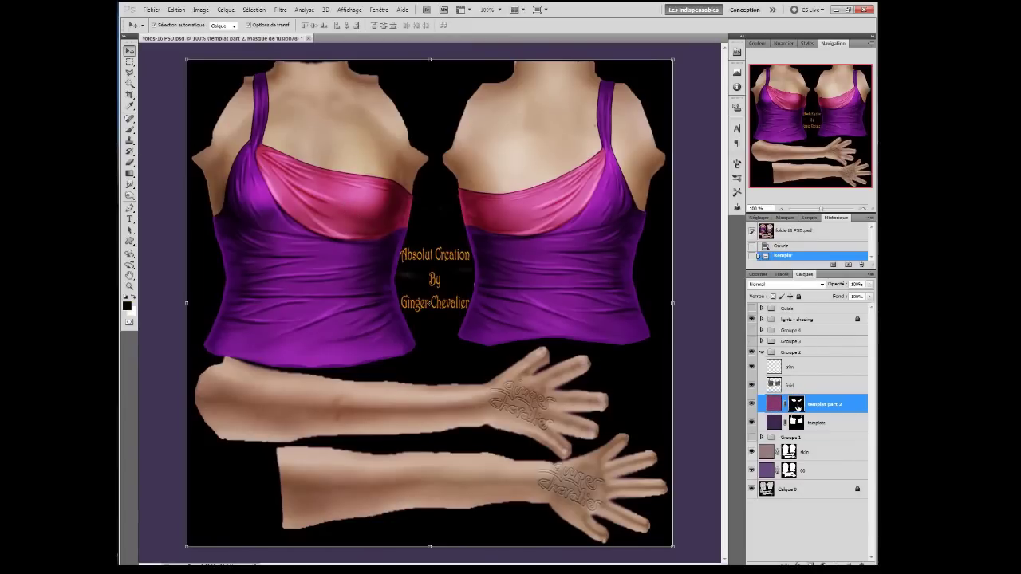
# - Load the templat part 2 mask as a selection and add new empty layer Calque 1
pyautogui.click(254, 10)
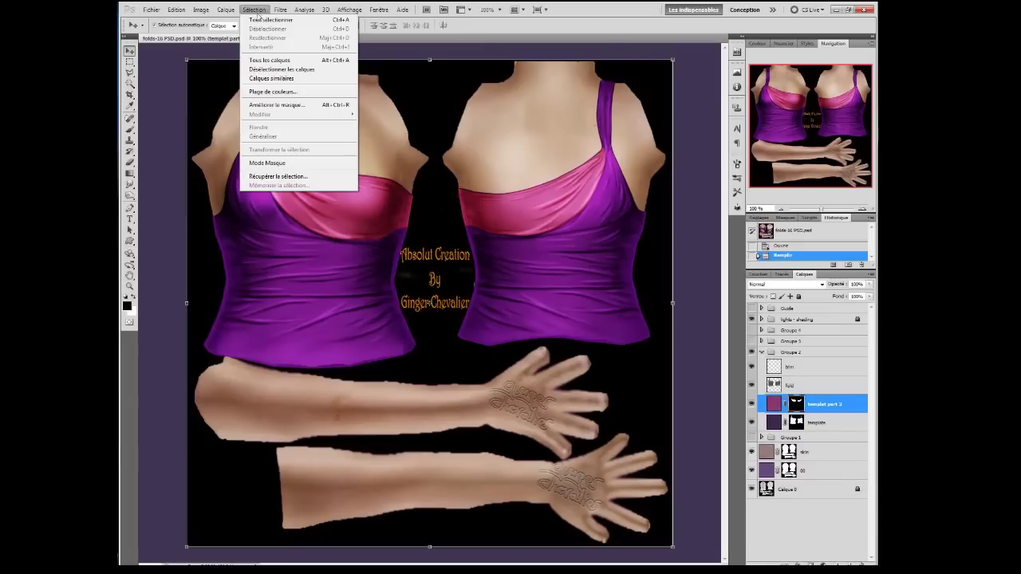
pyautogui.click(260, 176)
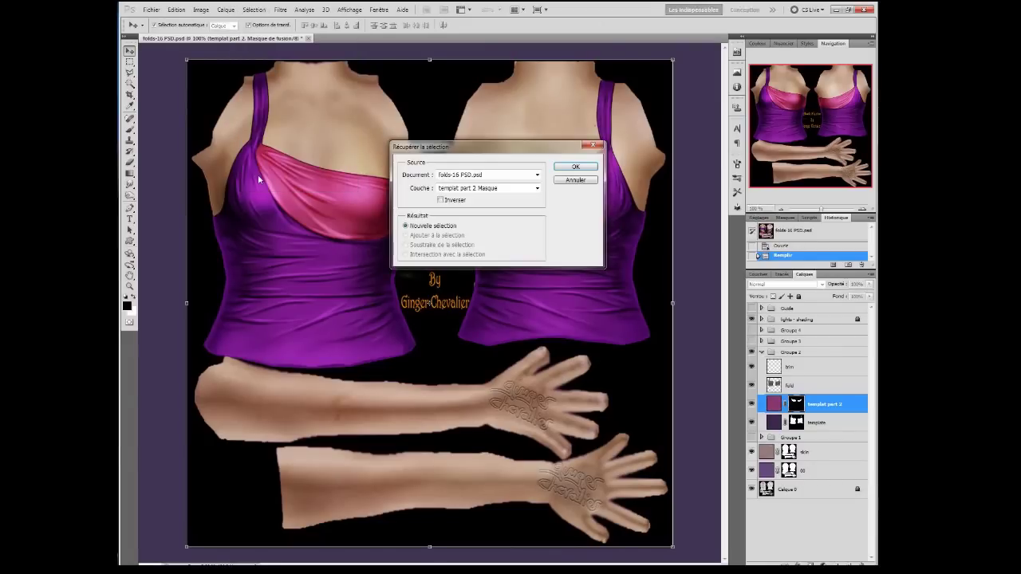
pyautogui.click(576, 167)
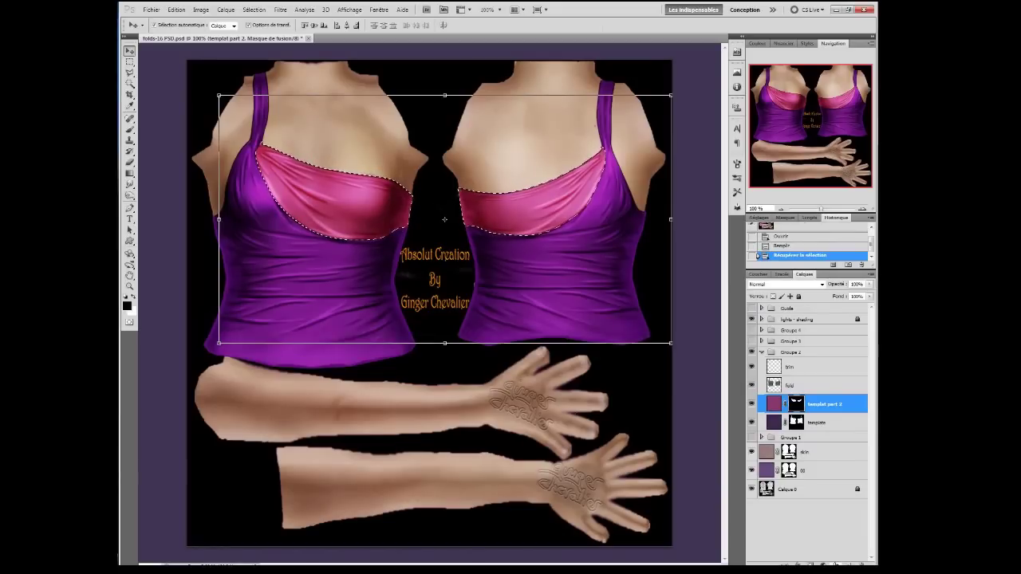
pyautogui.hotkey('ctrl', 'shift', 'alt', 'n')
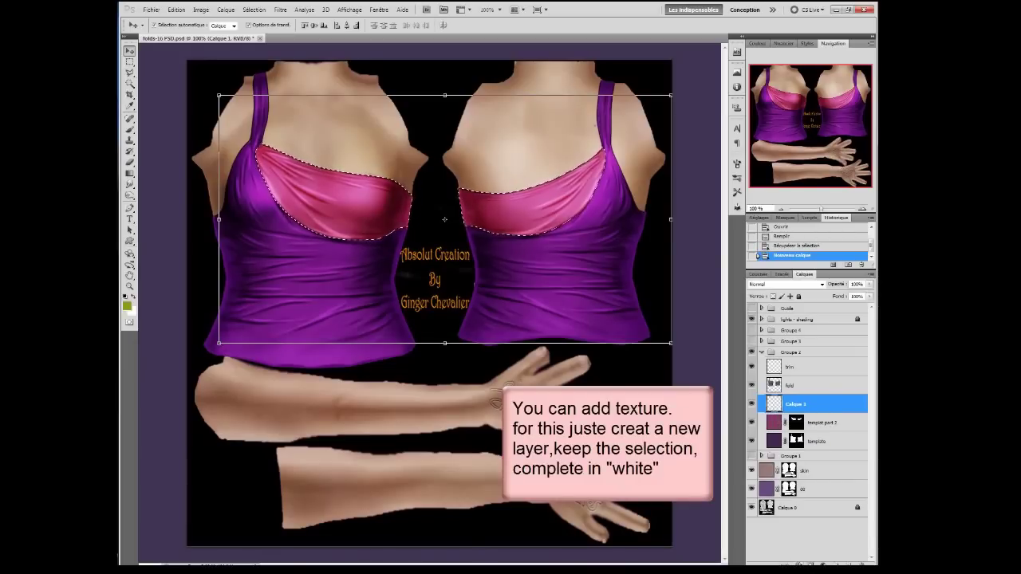
# - Open Calque 1's blending options and move the Layer Style window aside
pyautogui.click(808, 558)
pyautogui.click(778, 448)
pyautogui.moveTo(734, 367)
pyautogui.mouseDown()
pyautogui.moveTo(719, 329)
pyautogui.moveTo(635, 345)
pyautogui.mouseUp()
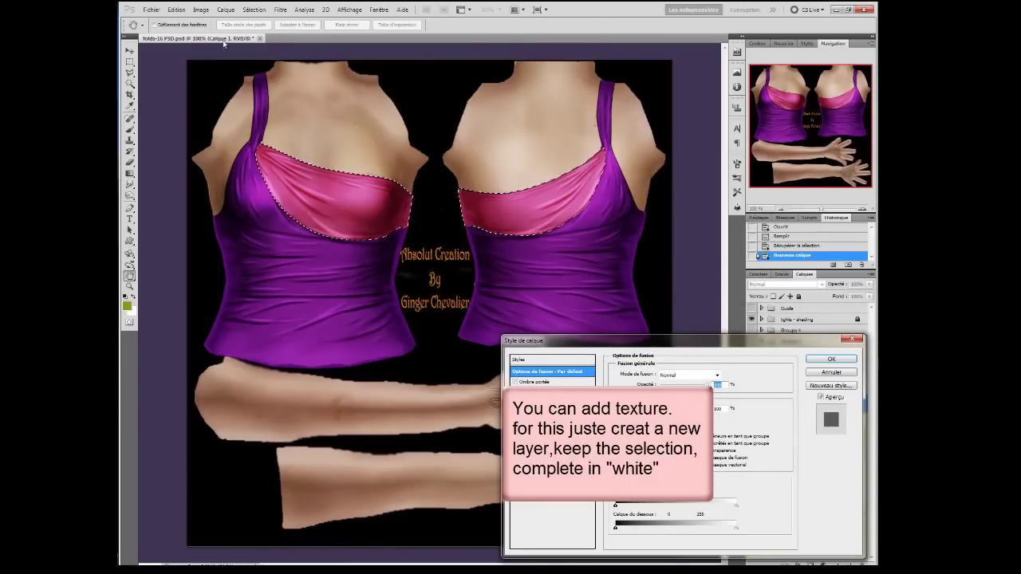
# - Fill the inner-panel selection on Calque 1 with white, then reopen its layer style settings
pyautogui.click(177, 10)
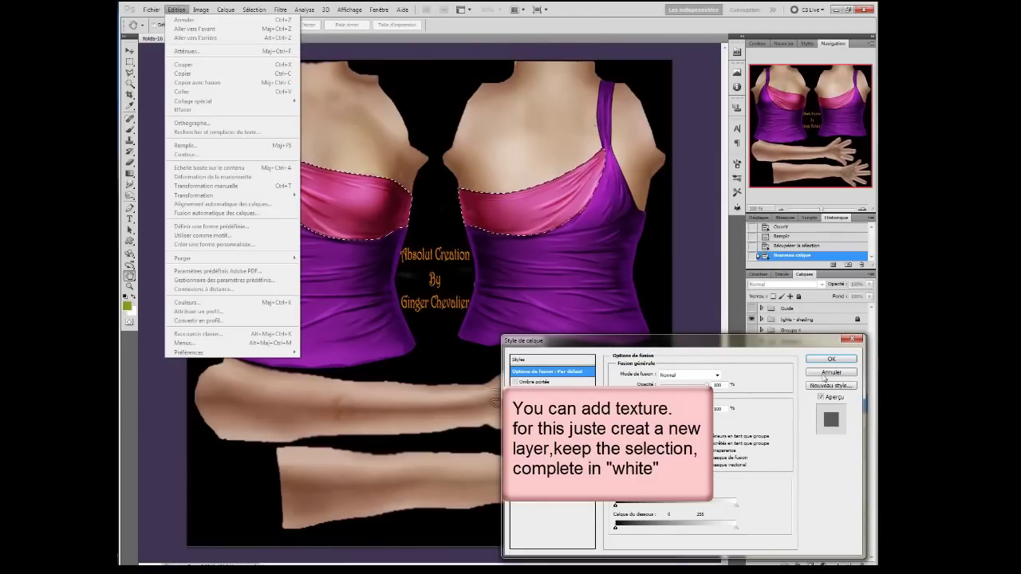
pyautogui.click(177, 10)
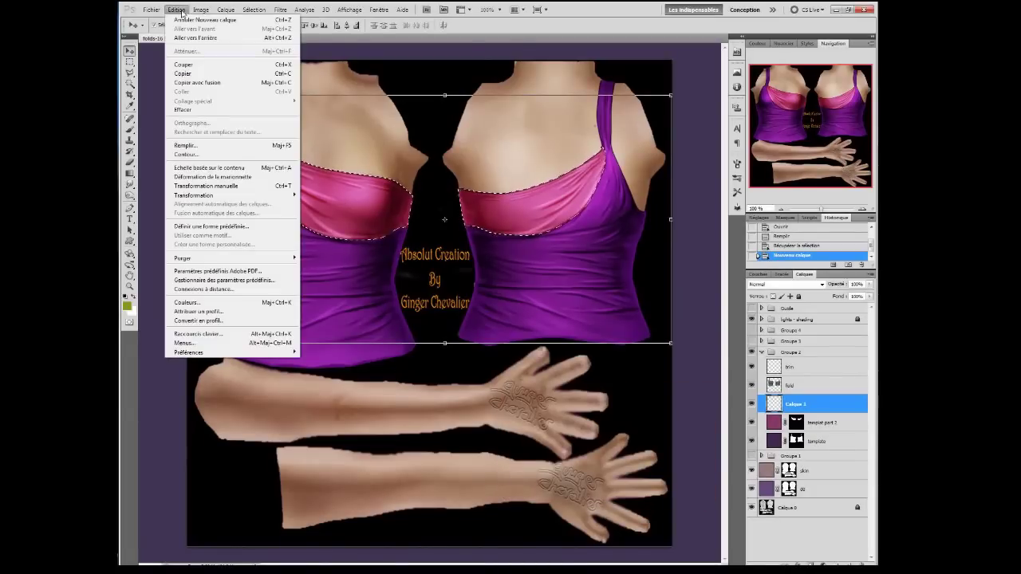
pyautogui.click(185, 146)
pyautogui.click(253, 323)
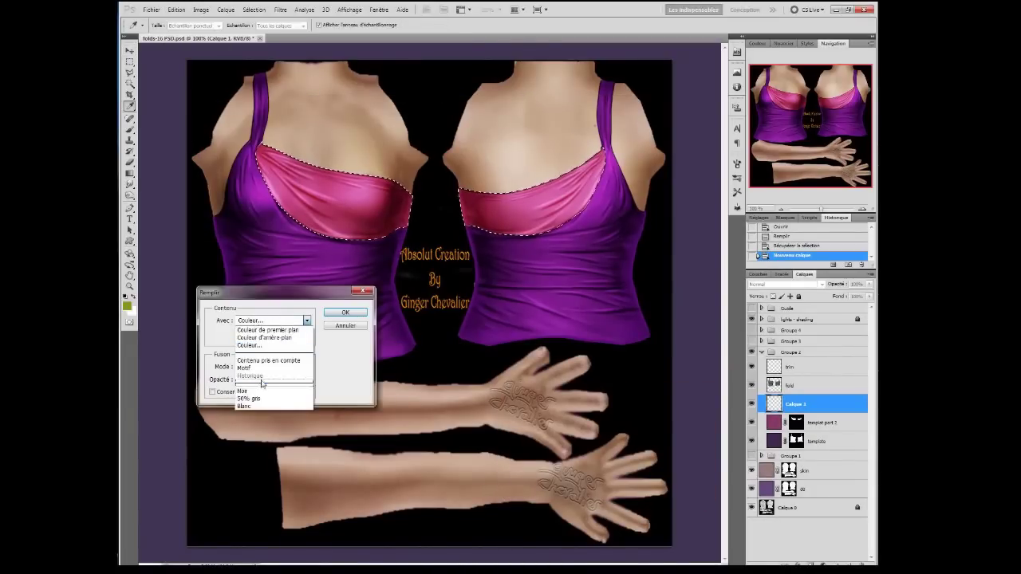
pyautogui.click(250, 410)
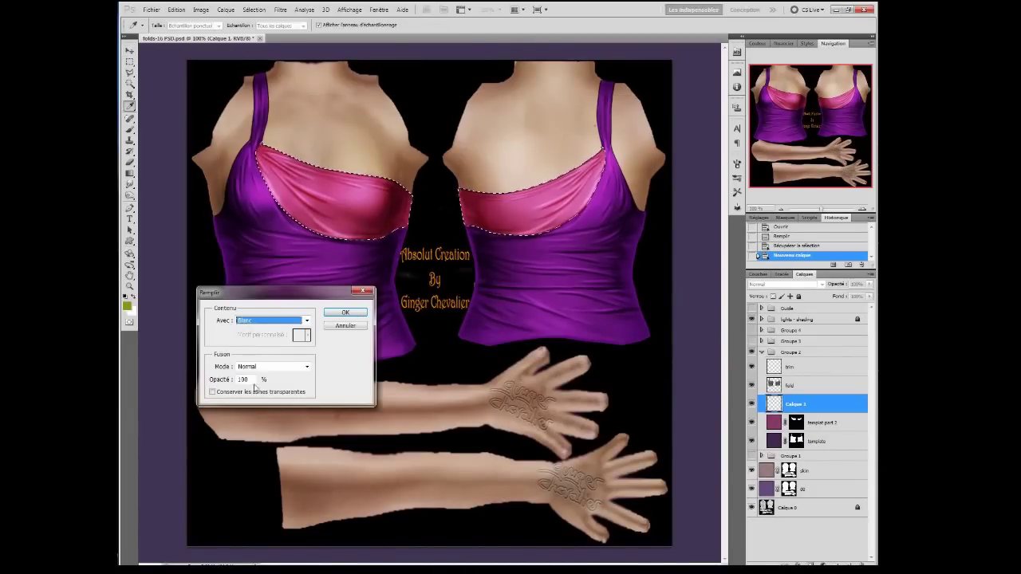
pyautogui.click(345, 313)
pyautogui.press('v')
pyautogui.rightClick(806, 404)
pyautogui.click(782, 452)
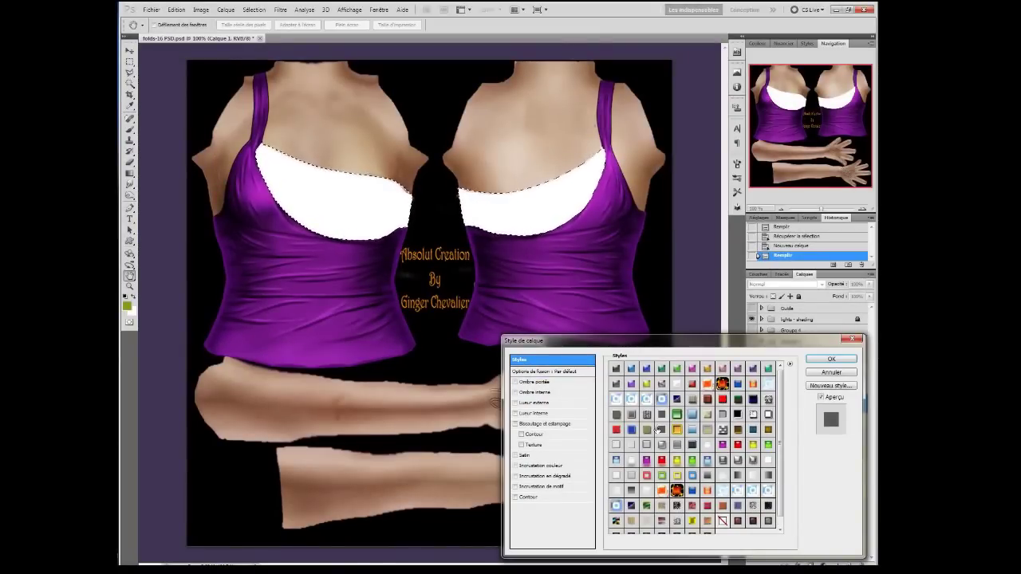
# - Preview Styles presets on the neckline: red satin, green, orange, blue, striped, leather, pink gradient
pyautogui.click(692, 399)
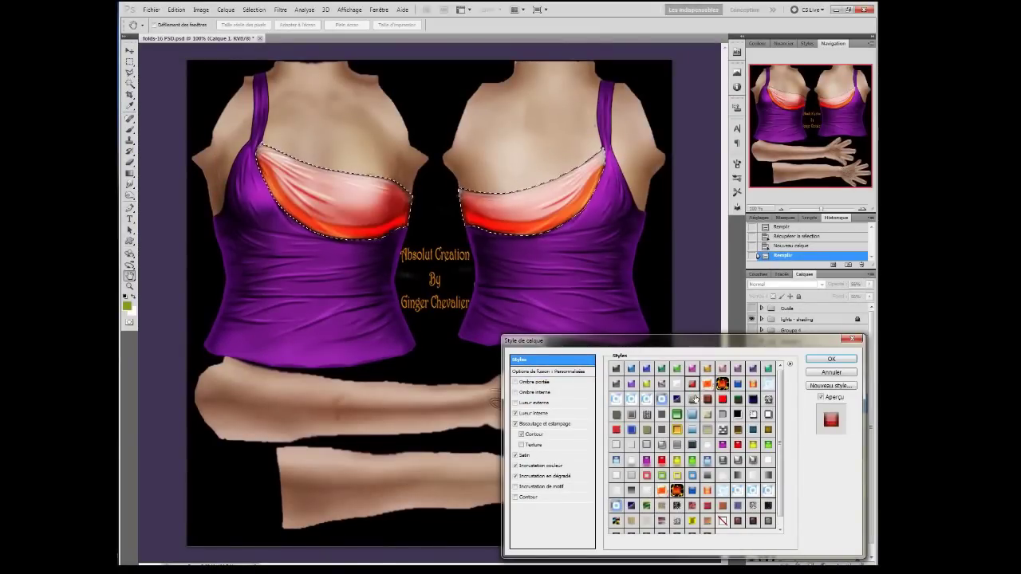
pyautogui.click(676, 415)
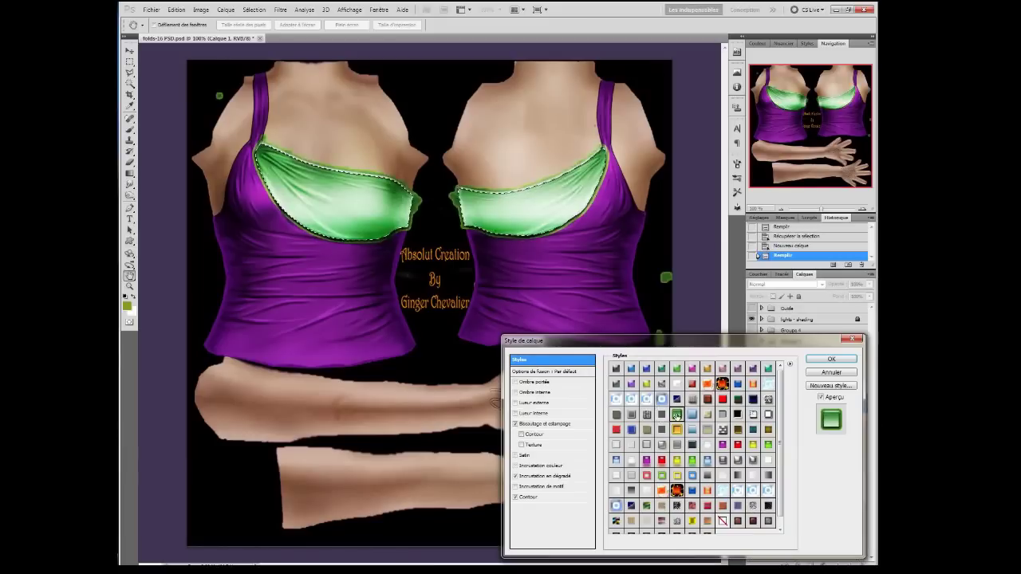
pyautogui.click(646, 445)
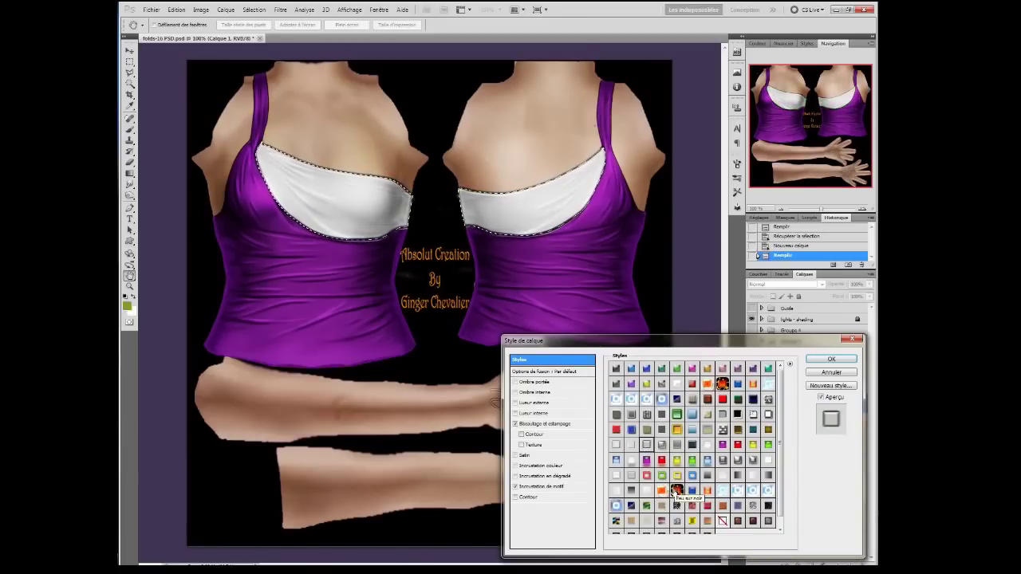
pyautogui.click(676, 489)
pyautogui.click(692, 491)
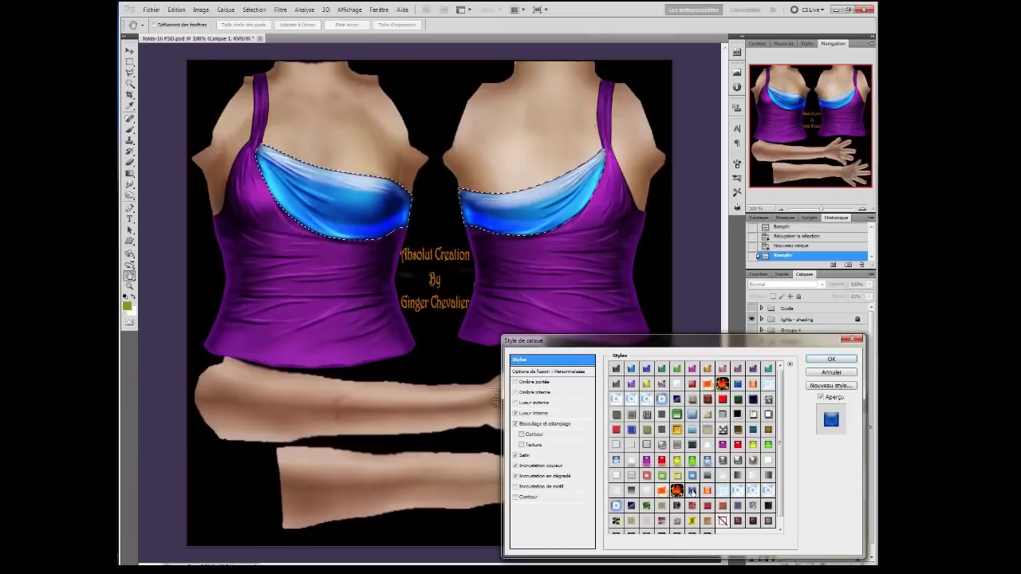
pyautogui.click(647, 507)
pyautogui.click(661, 506)
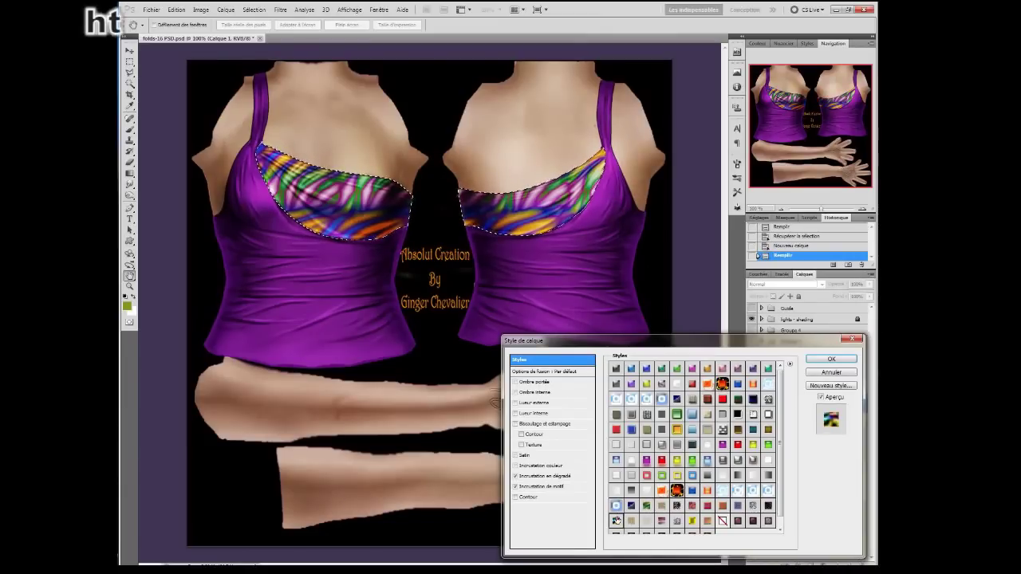
pyautogui.click(737, 521)
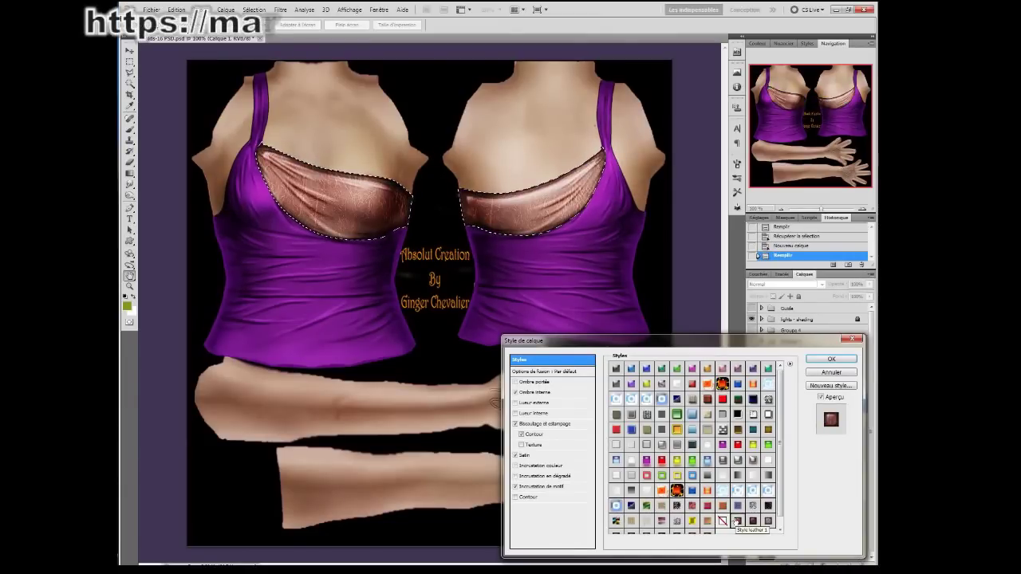
pyautogui.click(769, 476)
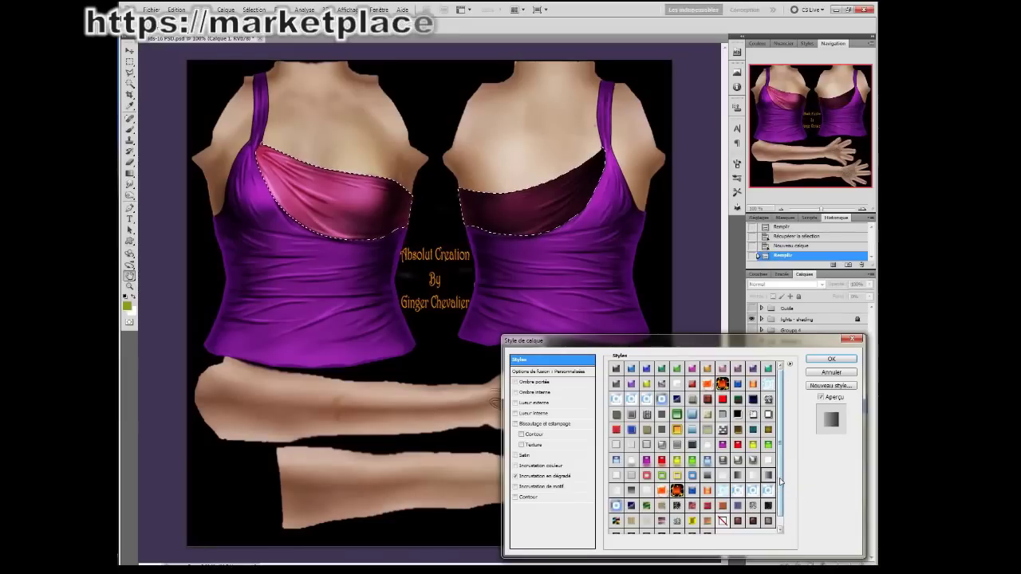
# - Try leather and snakeskin presets, then reset to the default style and enable Incrustation de motif
pyautogui.scroll(-1, 749, 478)
pyautogui.click(692, 527)
pyautogui.click(616, 526)
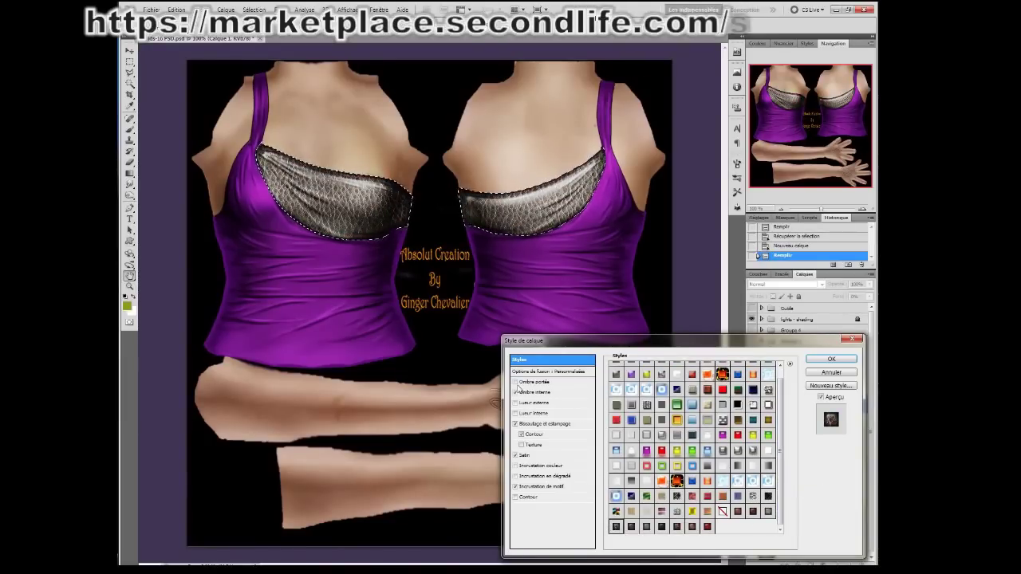
pyautogui.scroll(1, 780, 477)
pyautogui.click(722, 523)
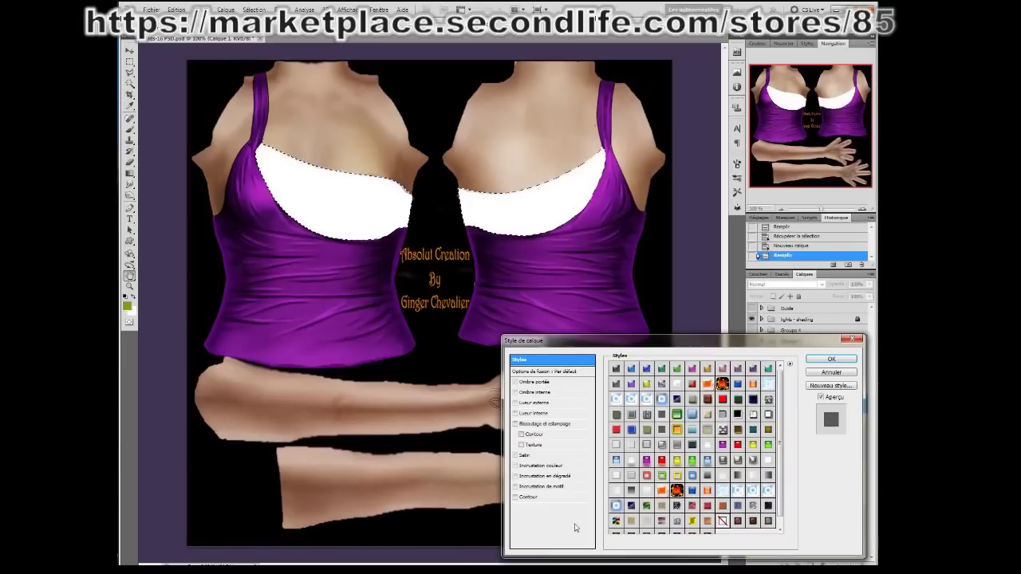
pyautogui.click(562, 487)
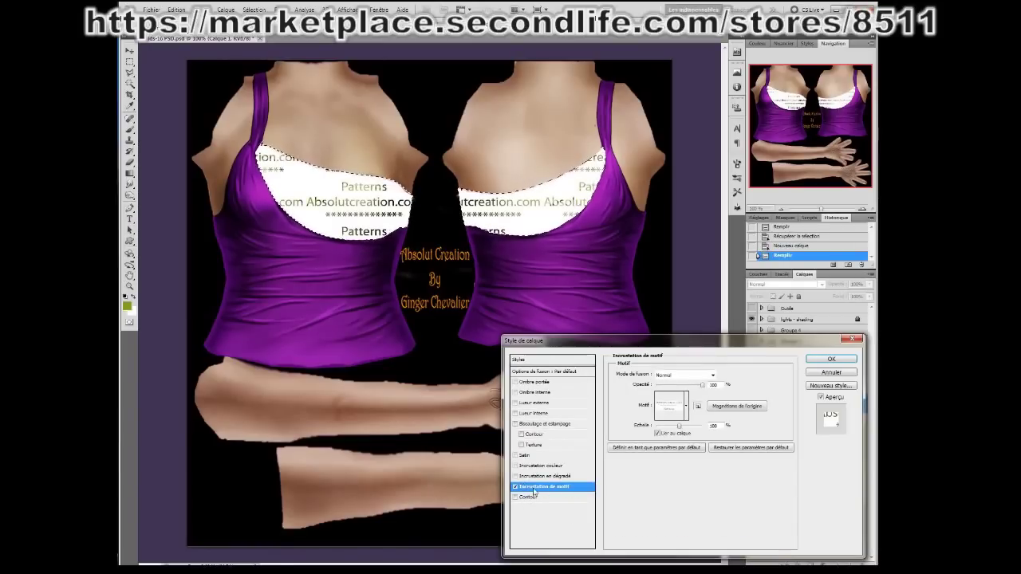
# - Browse the pattern tiles and choose the dark grey-and-cream tile for the neckline overlay
pyautogui.click(676, 405)
pyautogui.moveTo(787, 231)
pyautogui.mouseDown()
pyautogui.moveTo(786, 363)
pyautogui.moveTo(787, 264)
pyautogui.mouseUp()
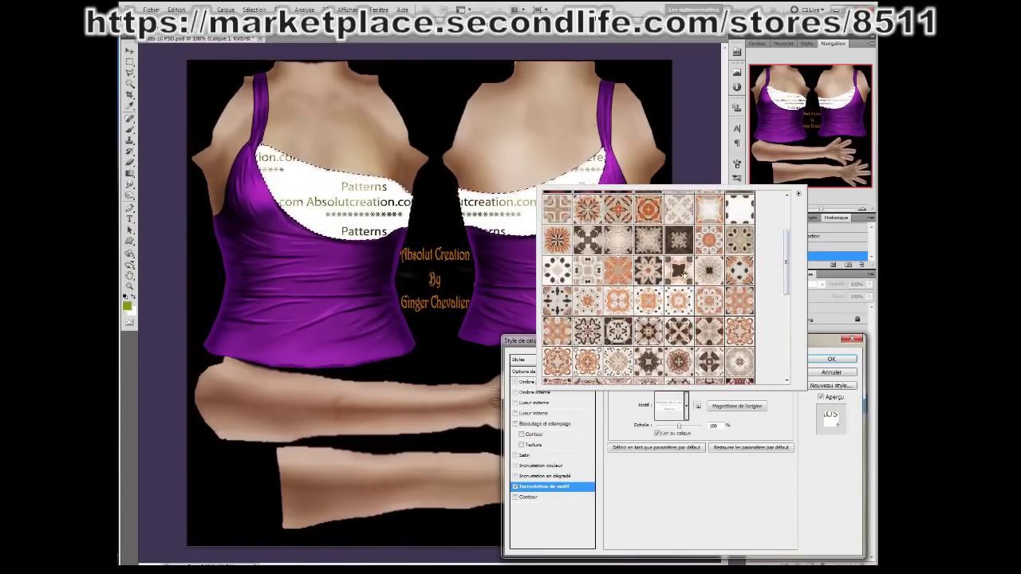
pyautogui.click(650, 330)
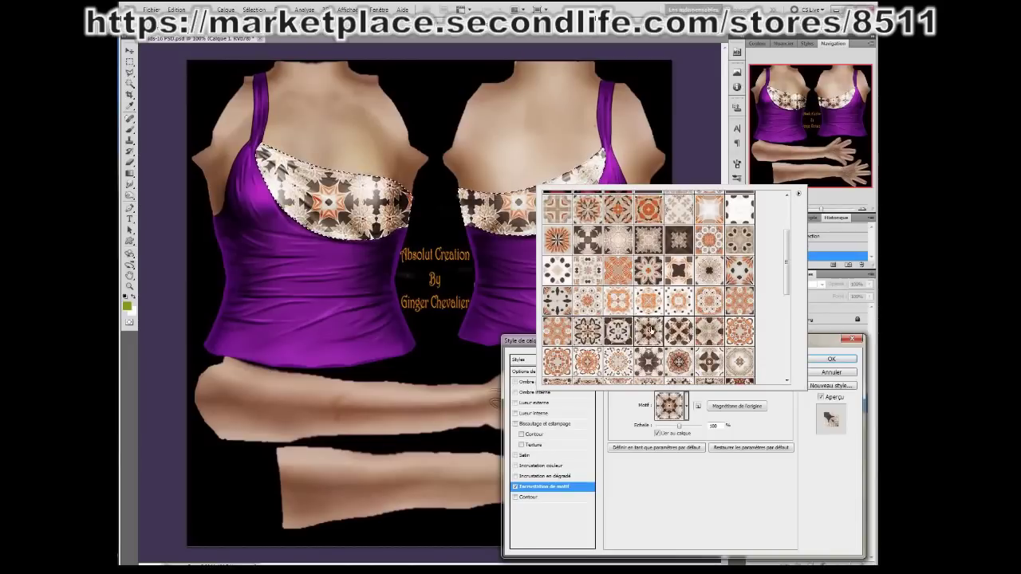
pyautogui.click(679, 361)
pyautogui.click(618, 357)
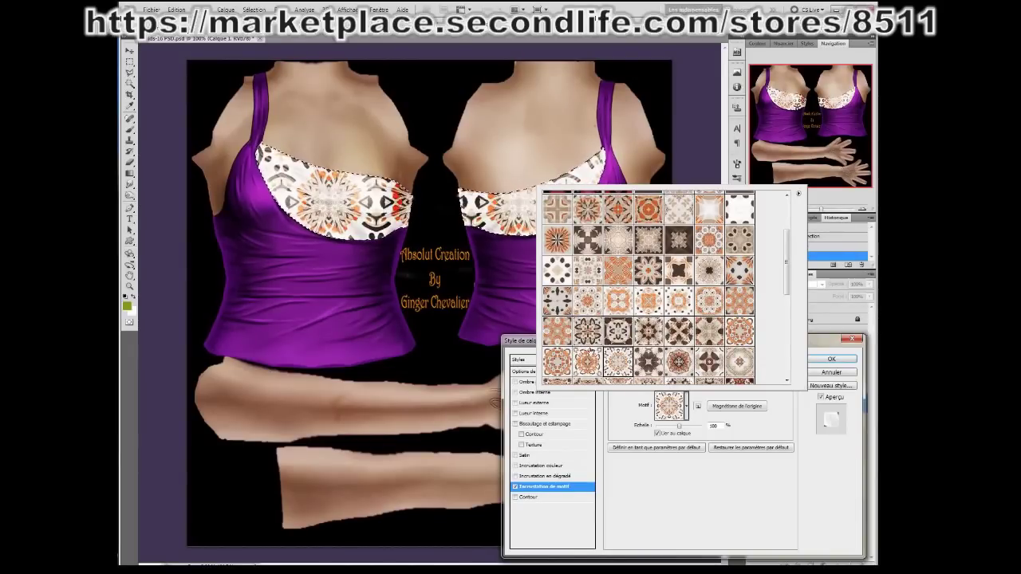
pyautogui.click(588, 359)
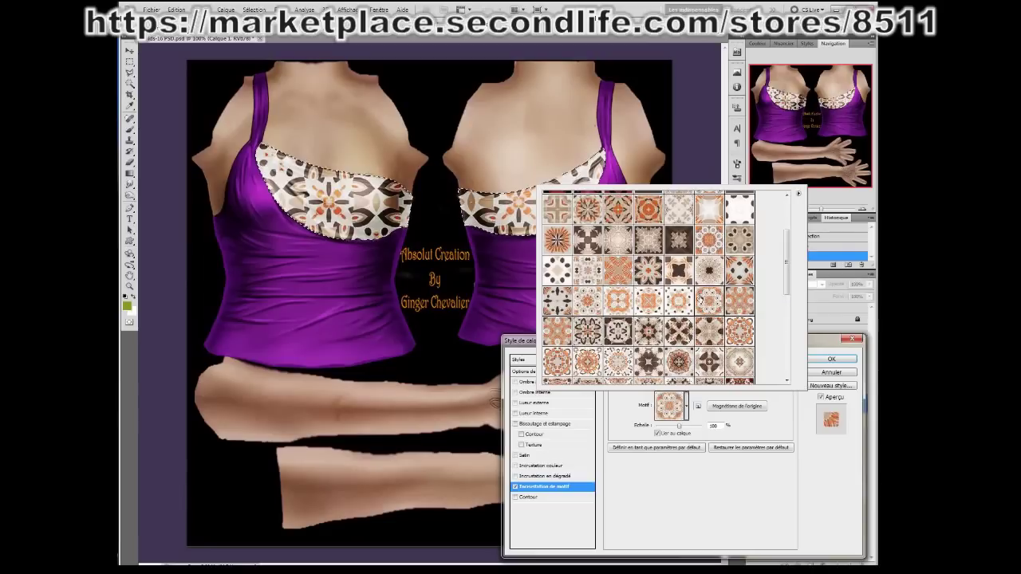
pyautogui.click(699, 299)
pyautogui.click(738, 240)
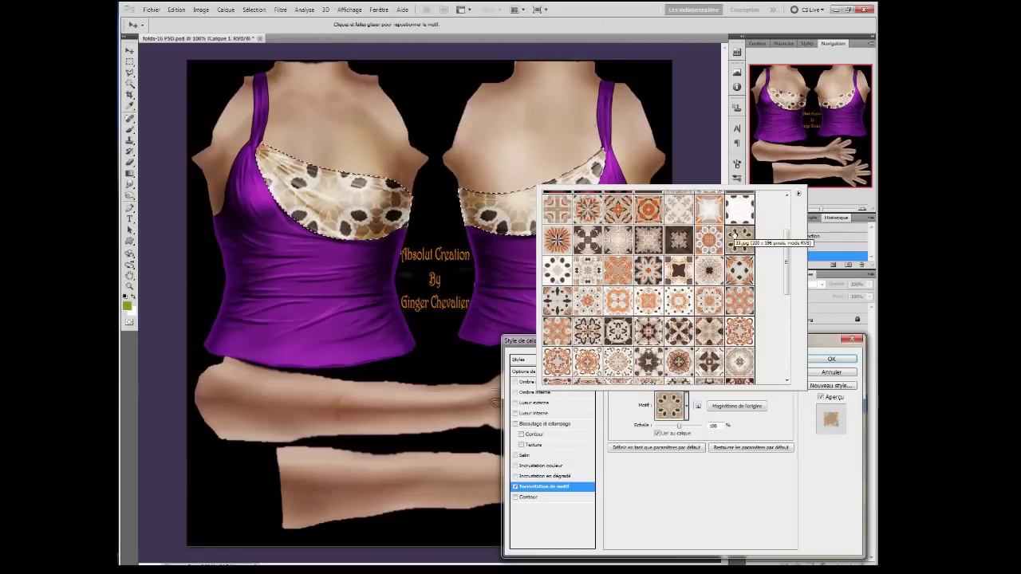
pyautogui.click(679, 209)
pyautogui.click(587, 241)
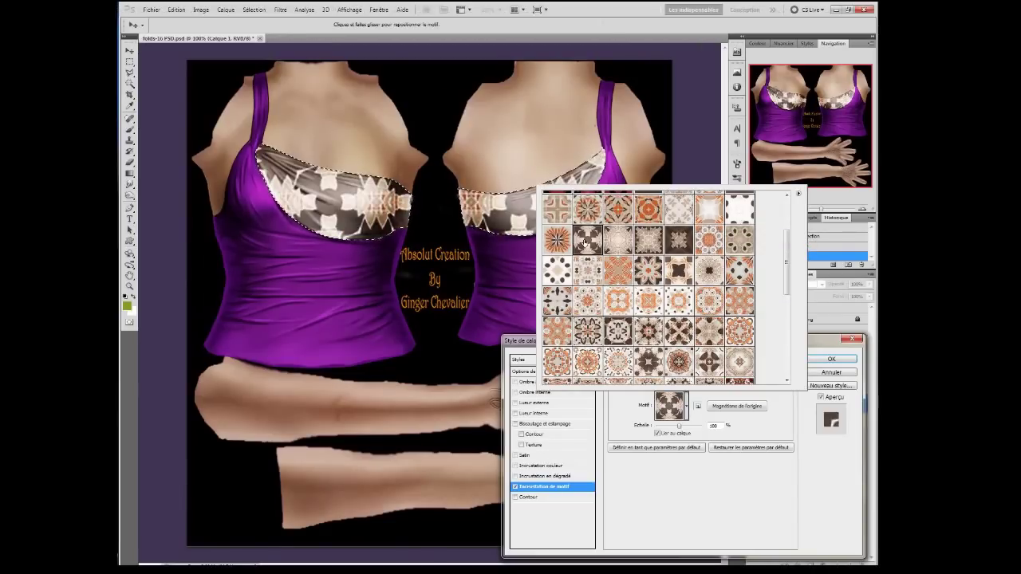
# - Reduce the pattern's Echelle to a fine grid and apply the overlay
pyautogui.click(687, 406)
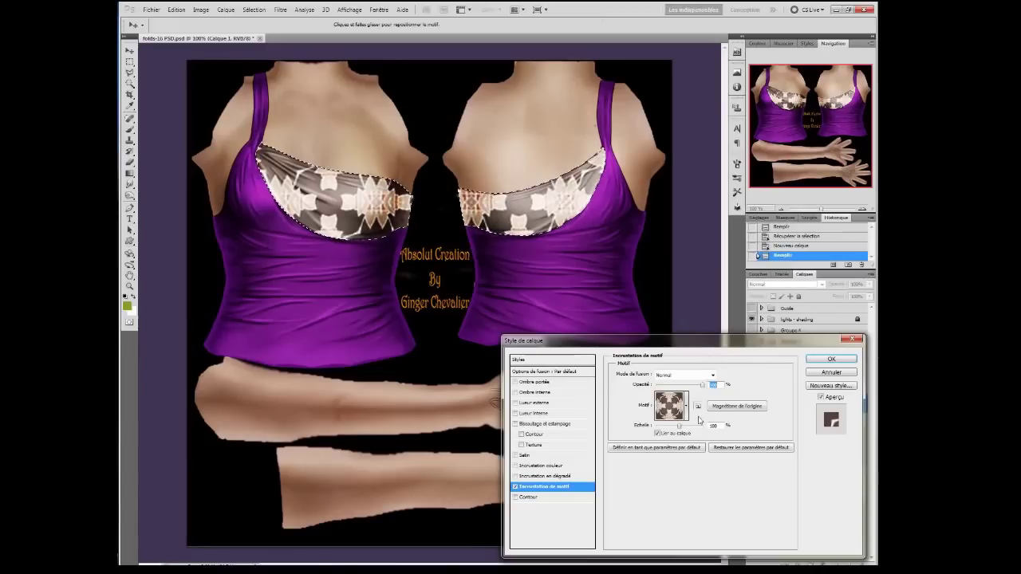
pyautogui.moveTo(678, 428); pyautogui.dragTo(663, 432)
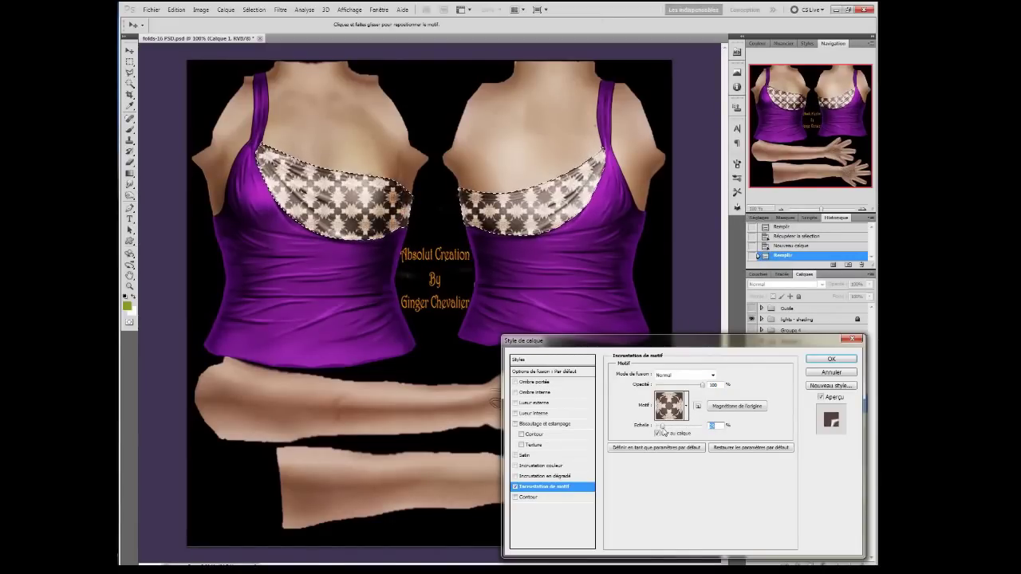
pyautogui.click(831, 360)
pyautogui.click(797, 460)
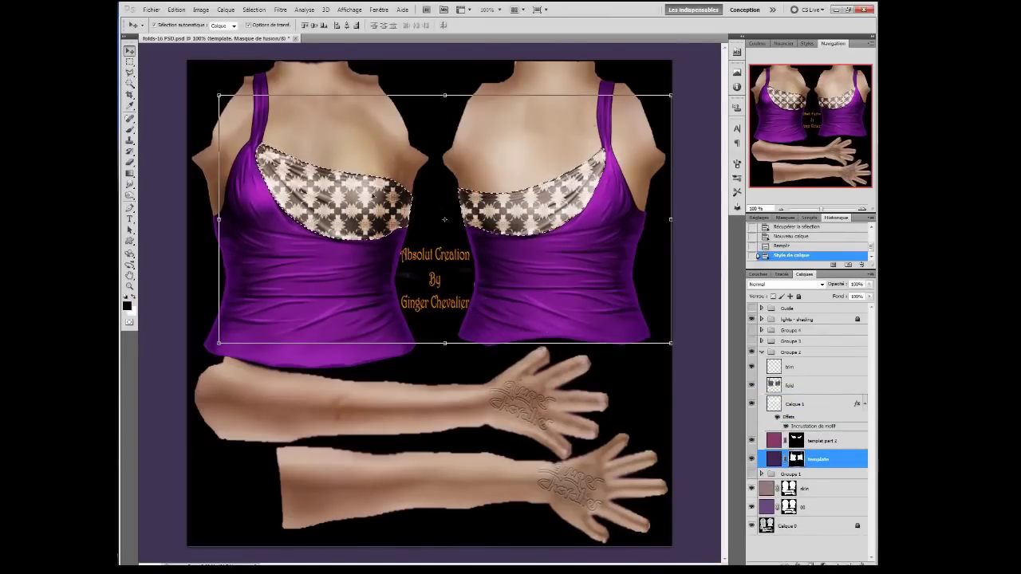
# - Load the template mask selection and create Calque 2 just below template part 2
pyautogui.click(175, 11)
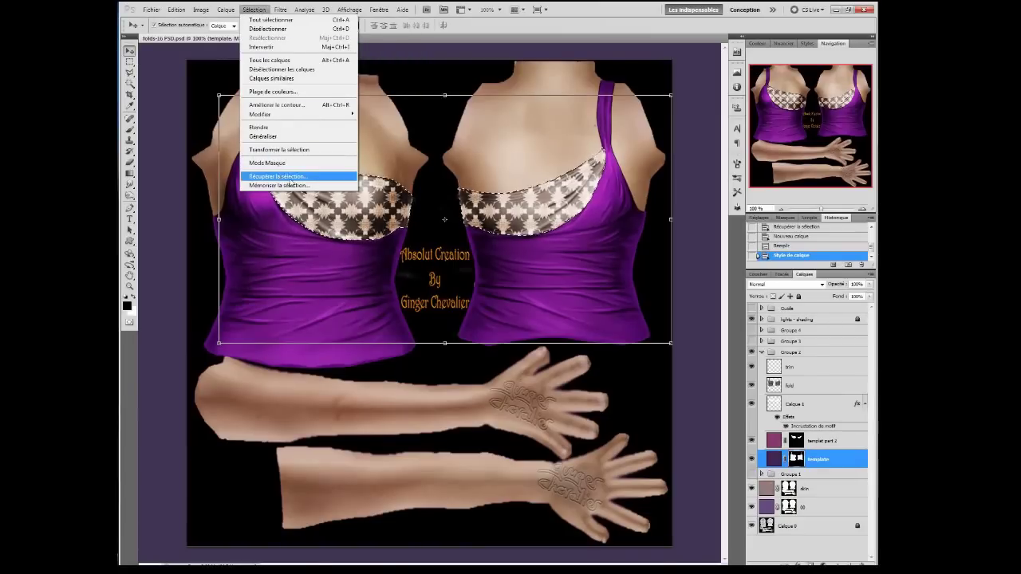
pyautogui.click(264, 178)
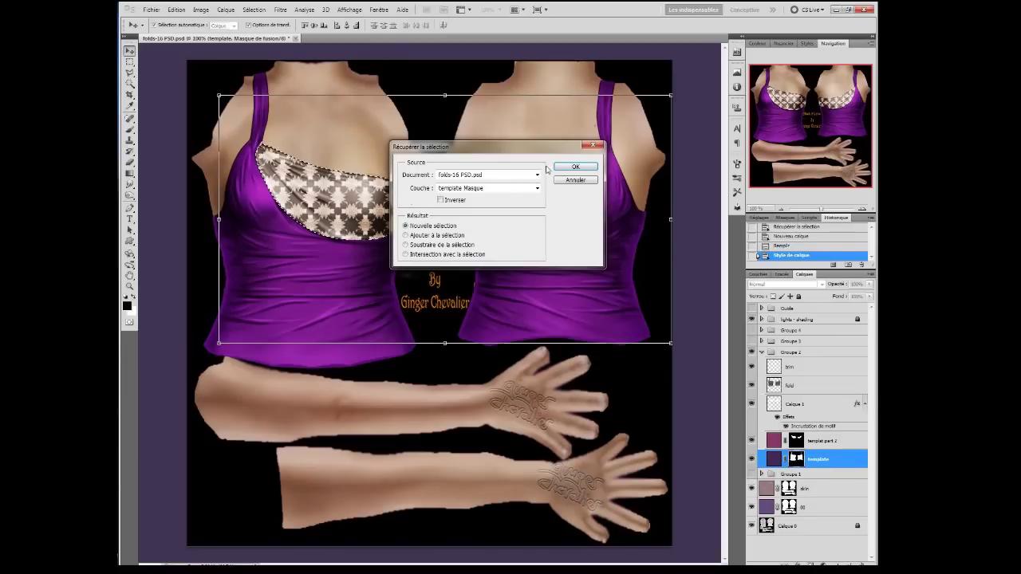
pyautogui.click(577, 167)
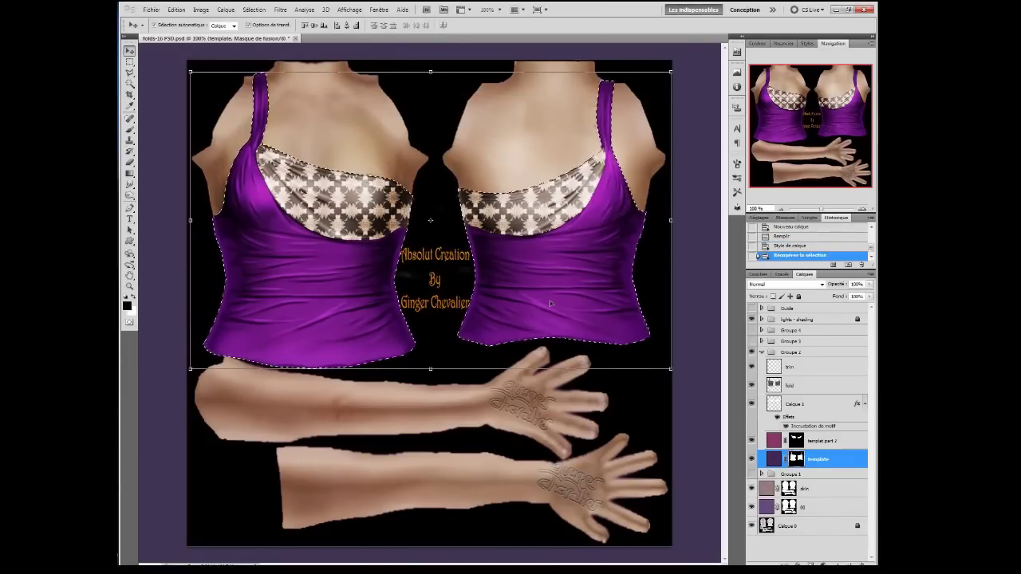
pyautogui.hotkey('ctrl', 'shift', 'alt', 'n')
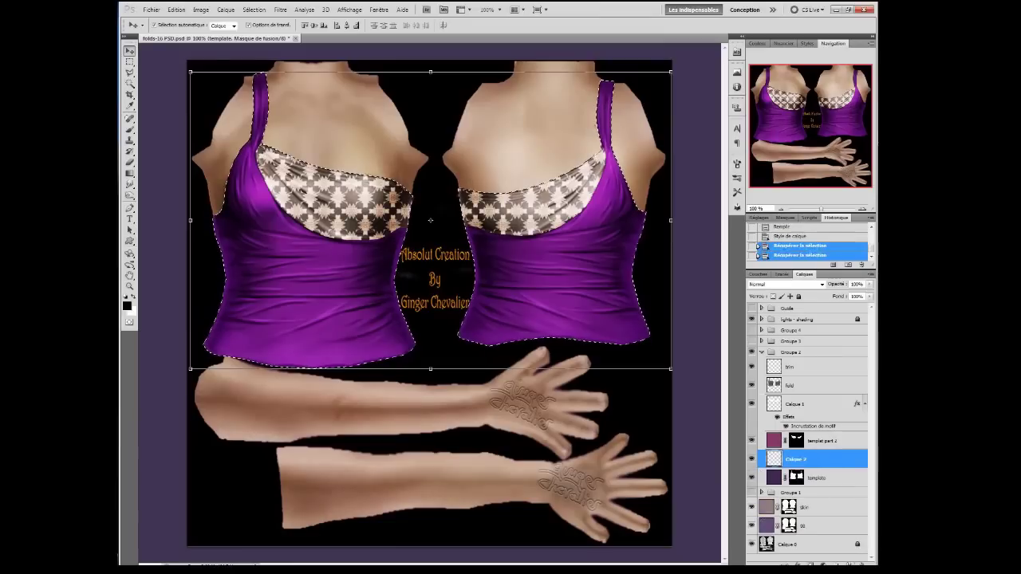
pyautogui.moveTo(793, 461); pyautogui.dragTo(790, 431)
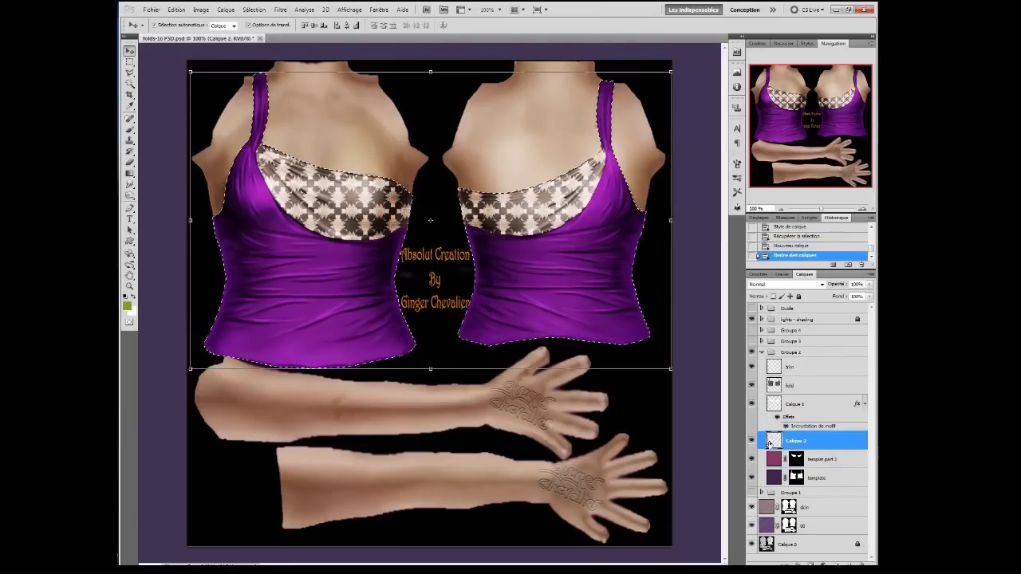
pyautogui.moveTo(797, 441); pyautogui.dragTo(797, 469)
# - Fill the tank-top selection on Calque 2 with white
pyautogui.click(176, 9)
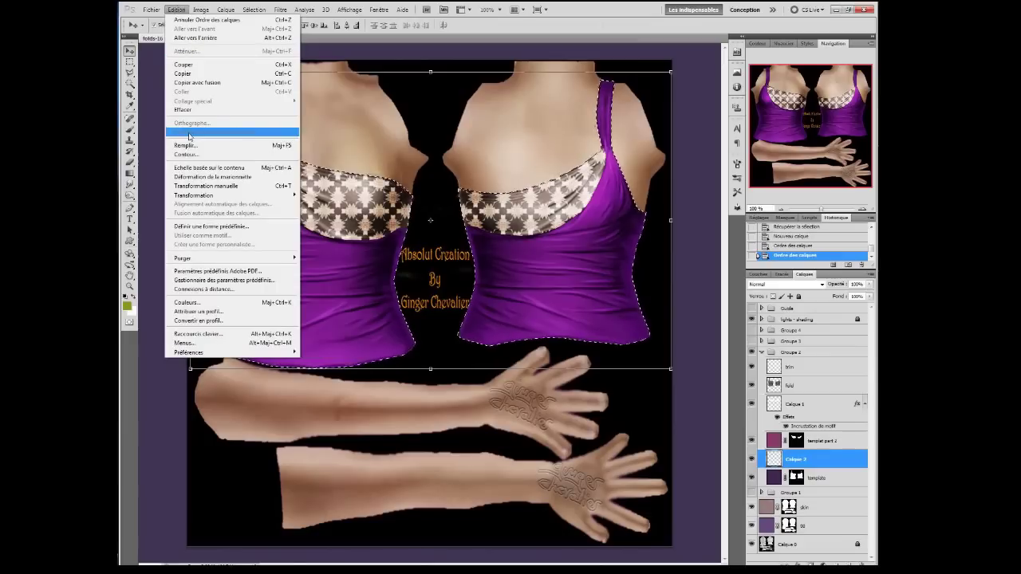
pyautogui.click(187, 133)
pyautogui.click(277, 321)
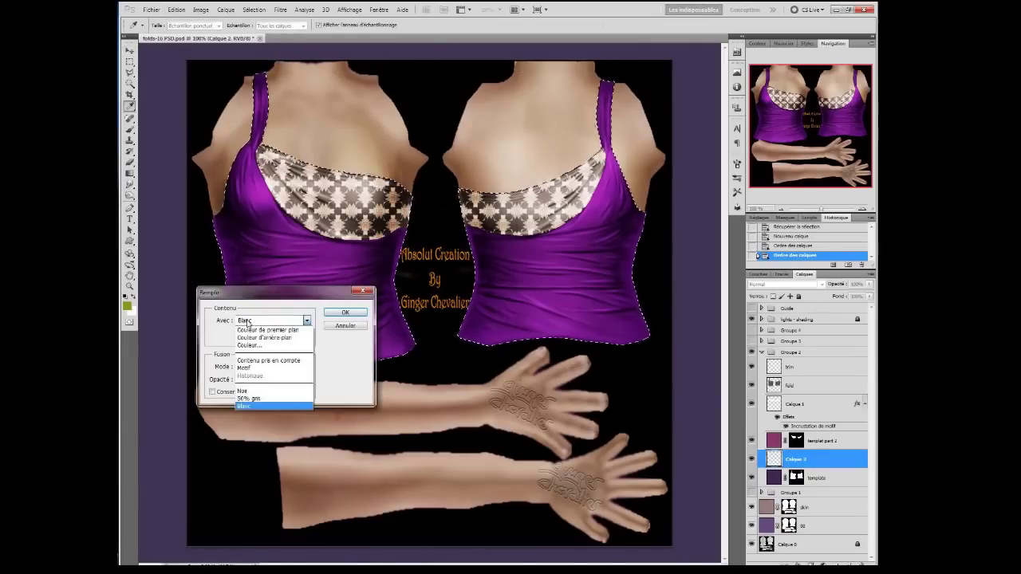
pyautogui.click(263, 407)
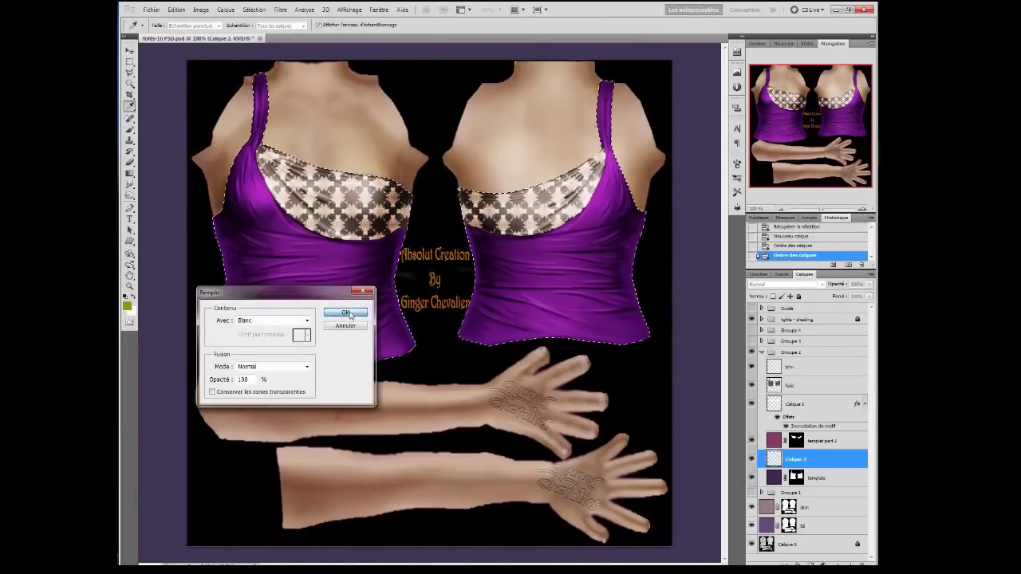
pyautogui.click(345, 312)
pyautogui.press('v')
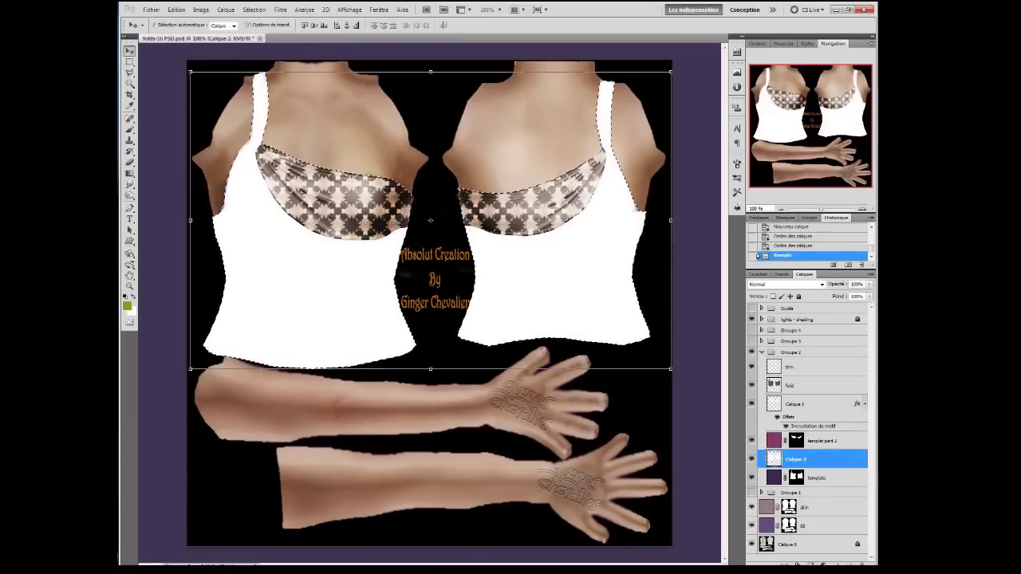
pyautogui.click(776, 563)
# - Add a Pattern Overlay to Calque 2 and preview orange, beige, brown and pink tiles
pyautogui.click(782, 449)
pyautogui.click(532, 487)
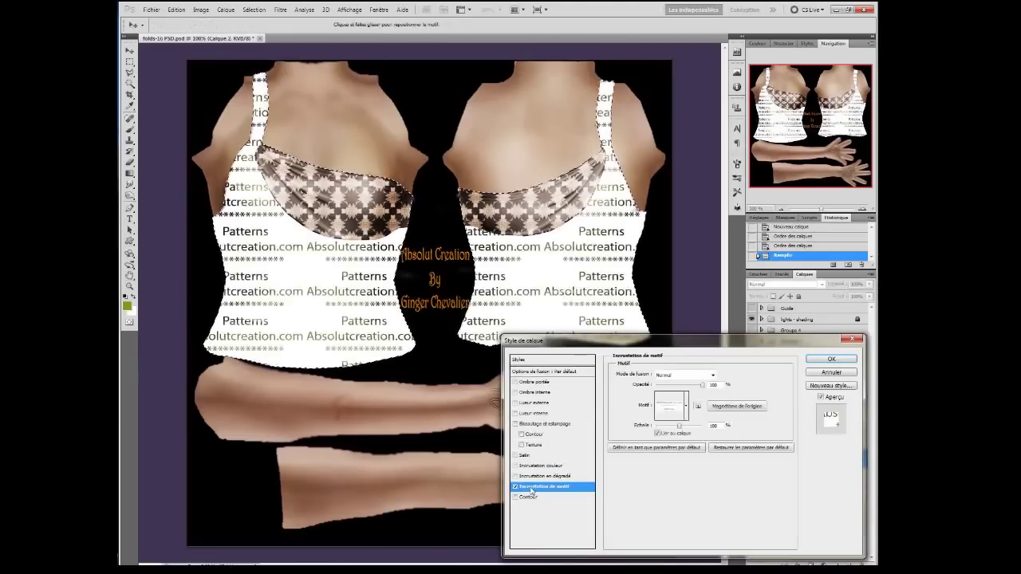
pyautogui.click(670, 418)
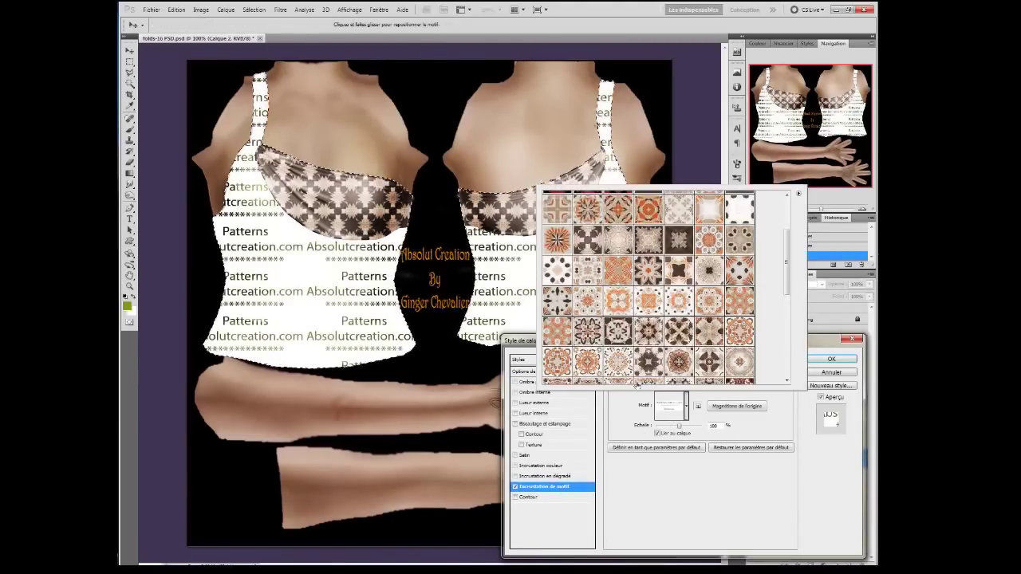
pyautogui.click(618, 362)
pyautogui.click(553, 332)
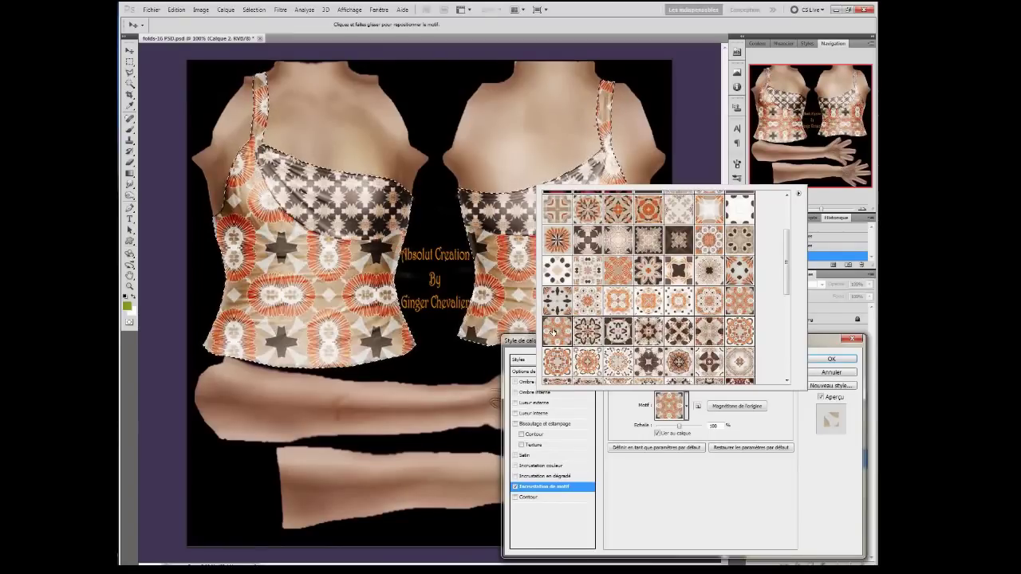
pyautogui.scroll(-1, 623, 312)
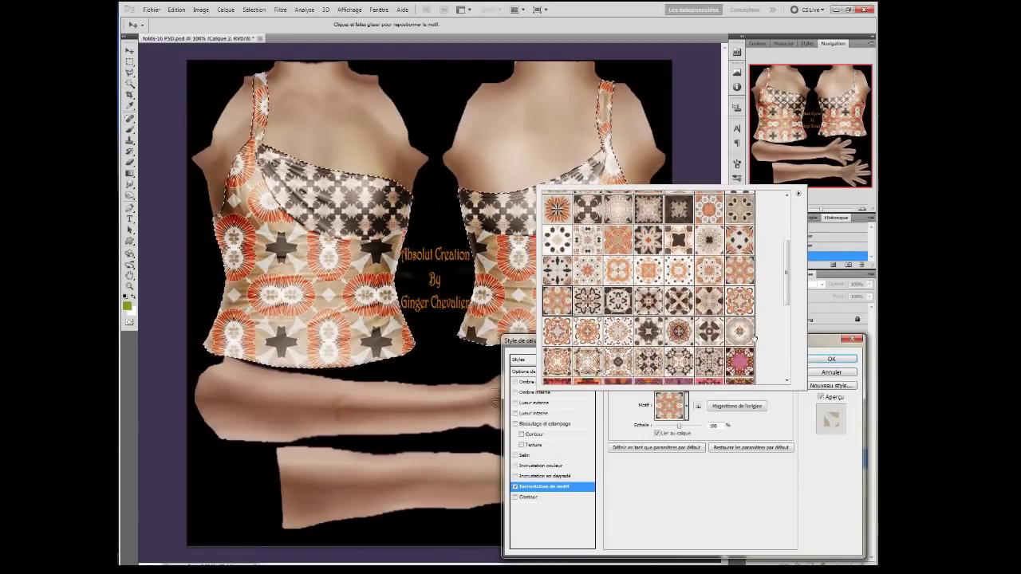
pyautogui.click(742, 335)
pyautogui.click(709, 362)
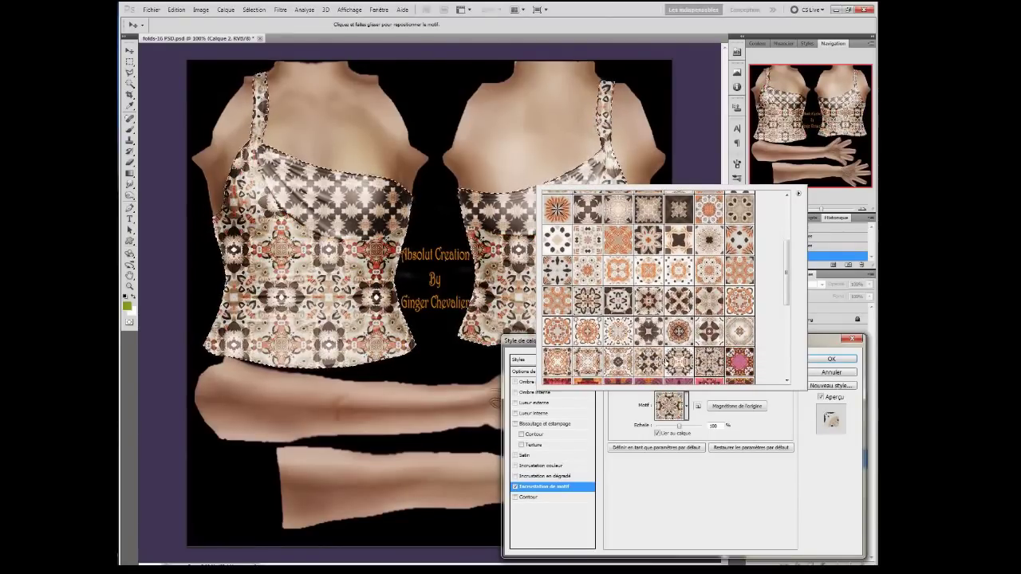
pyautogui.click(648, 330)
pyautogui.scroll(-1, 648, 349)
pyautogui.scroll(-1, 648, 351)
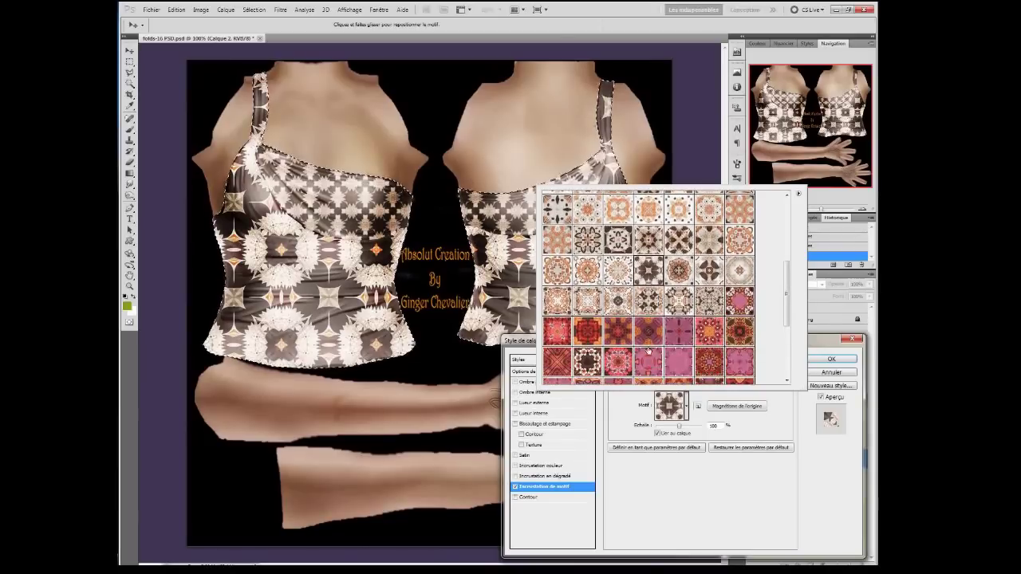
pyautogui.click(678, 362)
# - Preview more tiles: pink with red stars, red, pink diamond, red-purple and red-orange floral
pyautogui.click(739, 362)
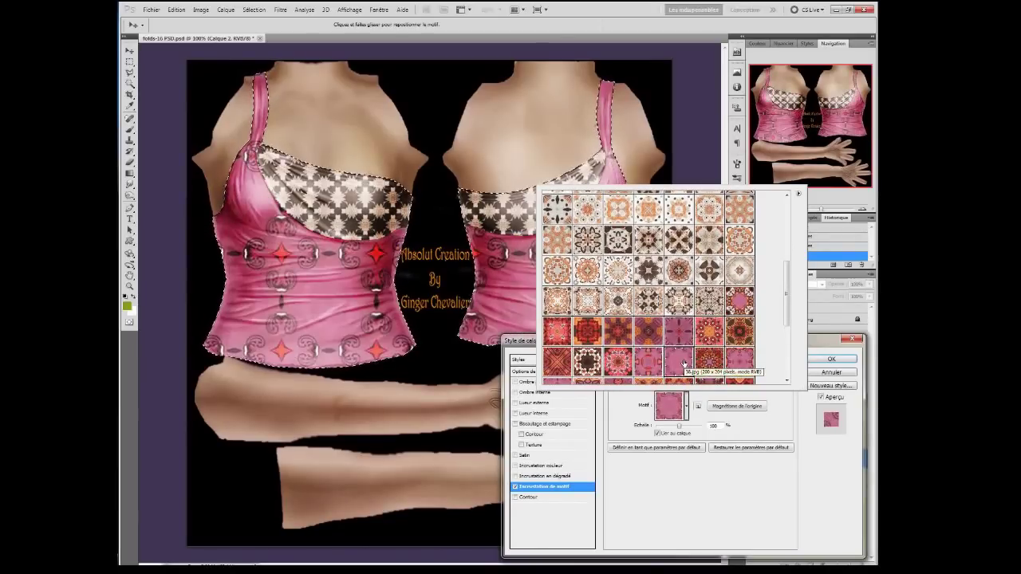
pyautogui.scroll(-1, 678, 351)
pyautogui.click(562, 343)
pyautogui.click(557, 368)
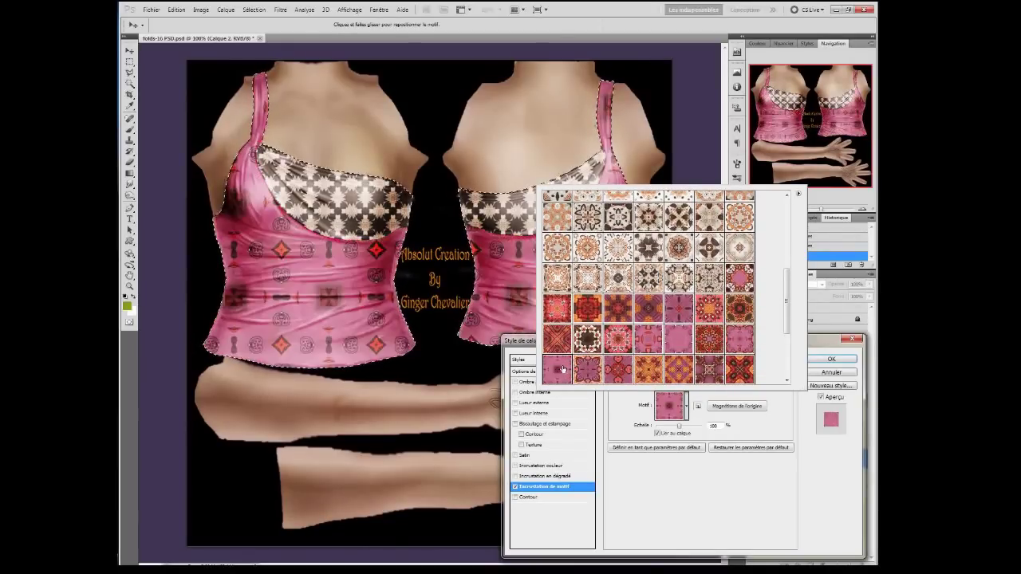
pyautogui.scroll(-2, 565, 363)
pyautogui.click(678, 355)
pyautogui.scroll(-1, 678, 357)
pyautogui.scroll(-1, 678, 357)
pyautogui.click(616, 351)
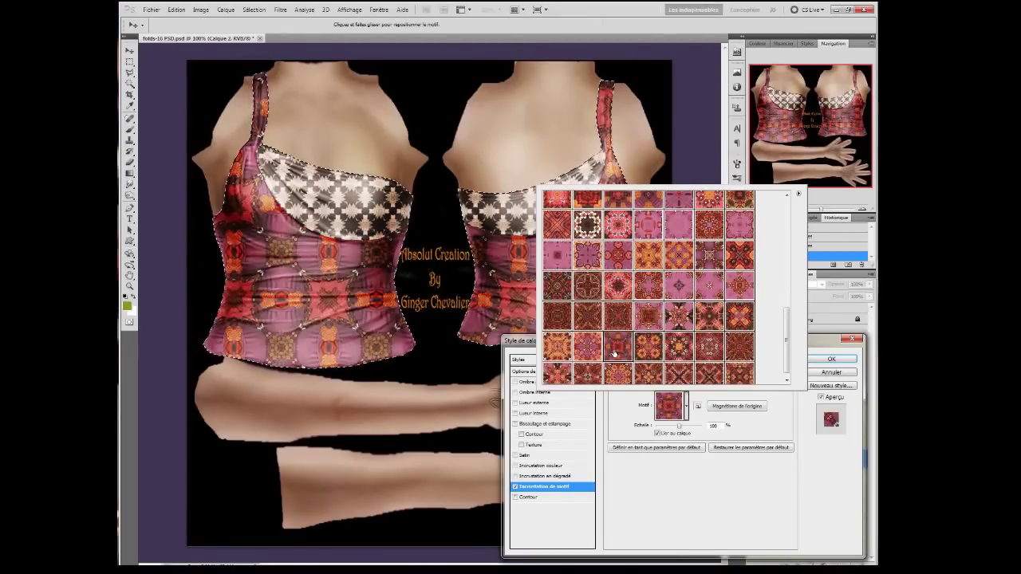
pyautogui.scroll(-1, 615, 354)
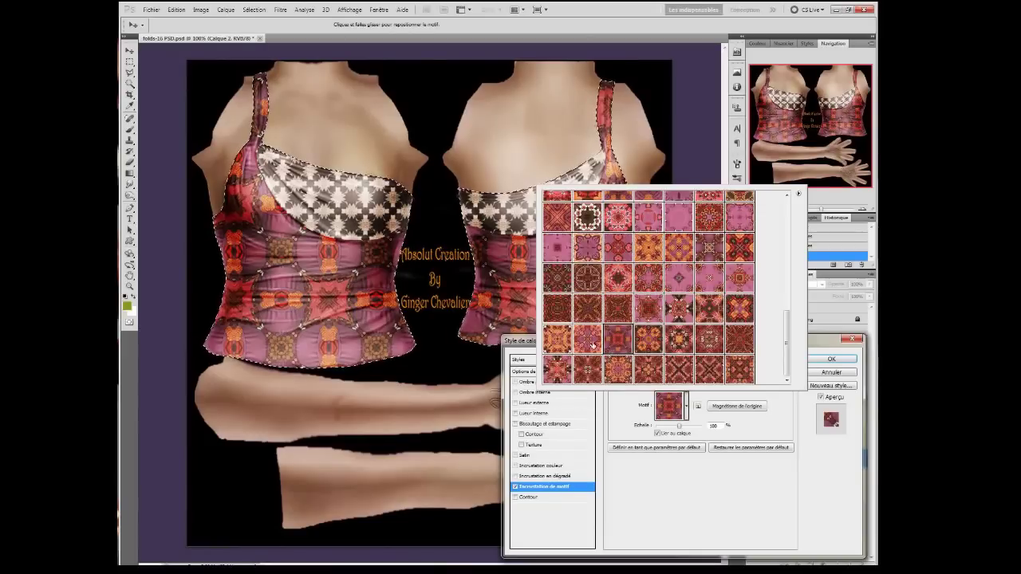
pyautogui.click(590, 343)
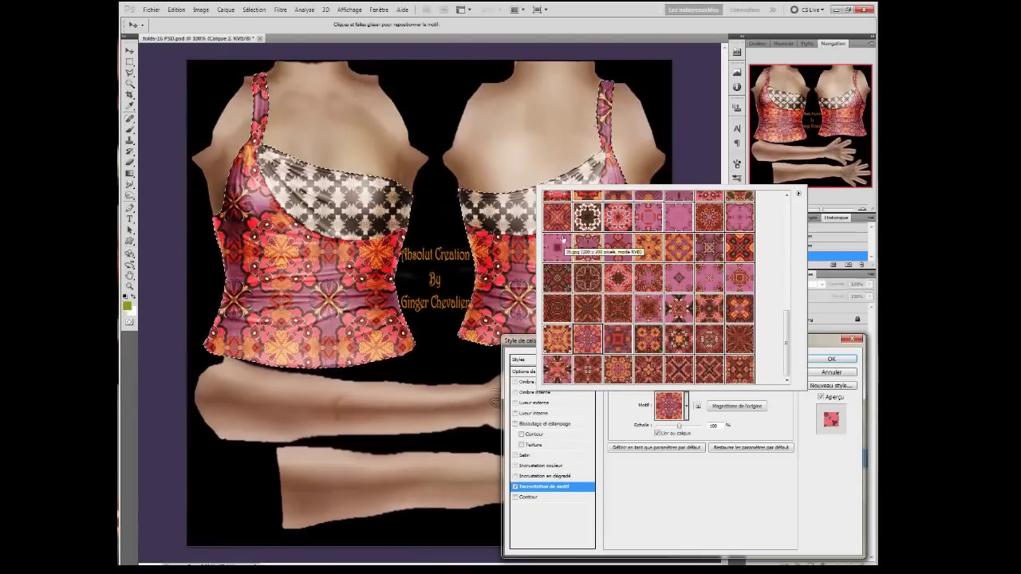
# - Choose the red tile with white flowers, raise its Échelle, and apply the style
pyautogui.click(587, 216)
pyautogui.click(557, 341)
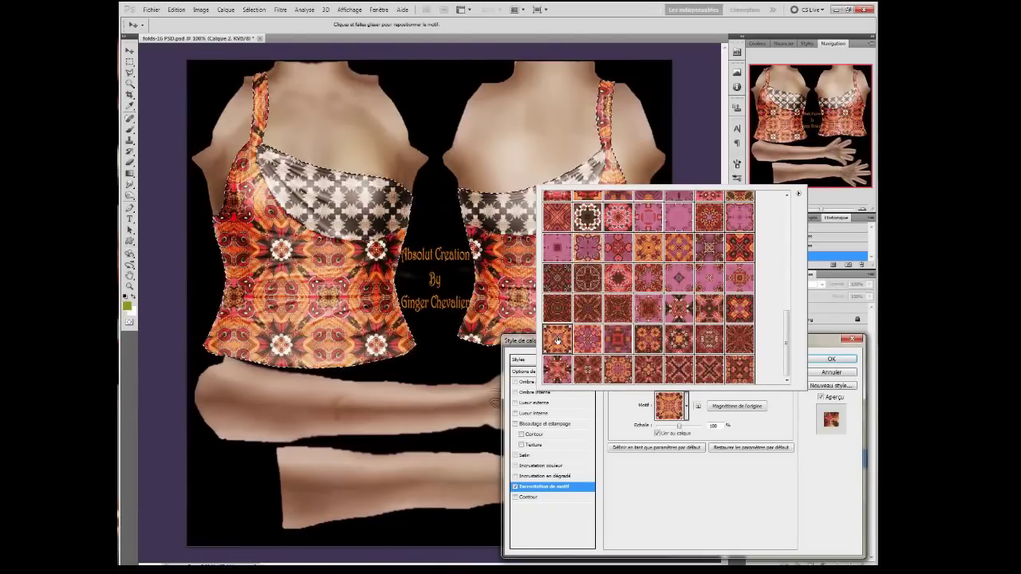
pyautogui.click(709, 370)
pyautogui.click(739, 369)
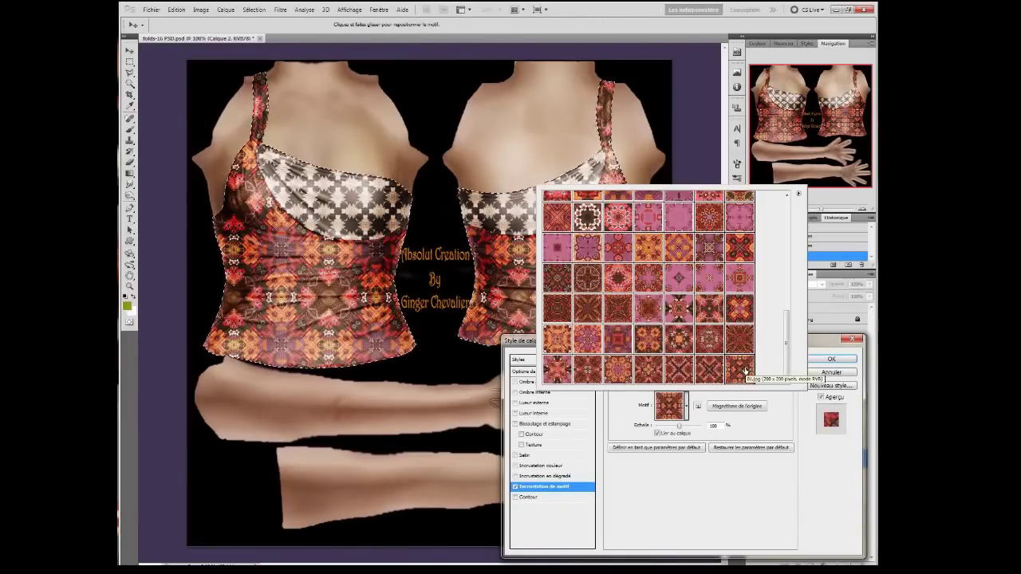
pyautogui.click(711, 341)
pyautogui.click(715, 342)
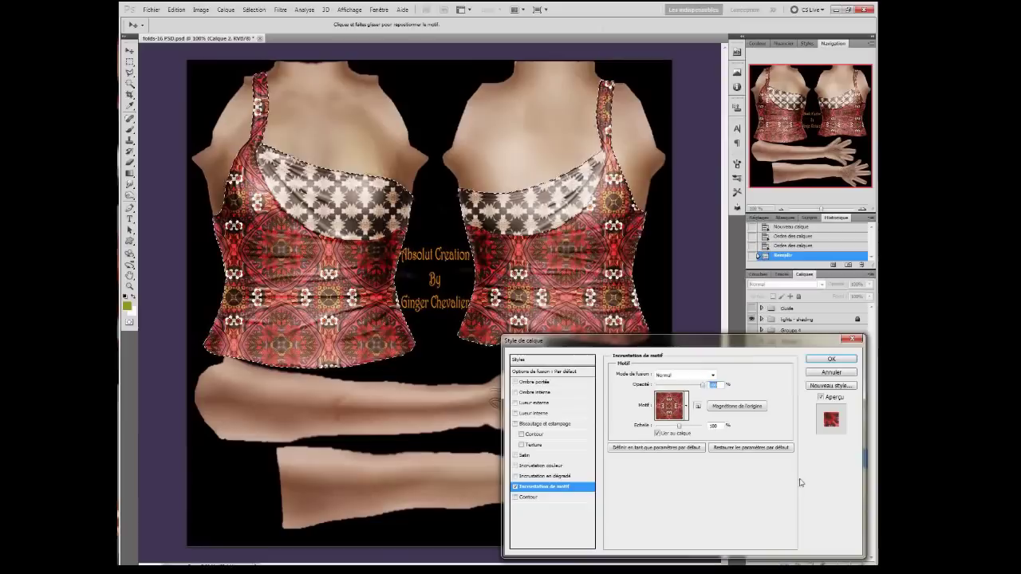
pyautogui.moveTo(679, 426)
pyautogui.mouseDown()
pyautogui.moveTo(693, 431)
pyautogui.moveTo(670, 431)
pyautogui.moveTo(686, 429)
pyautogui.mouseUp()
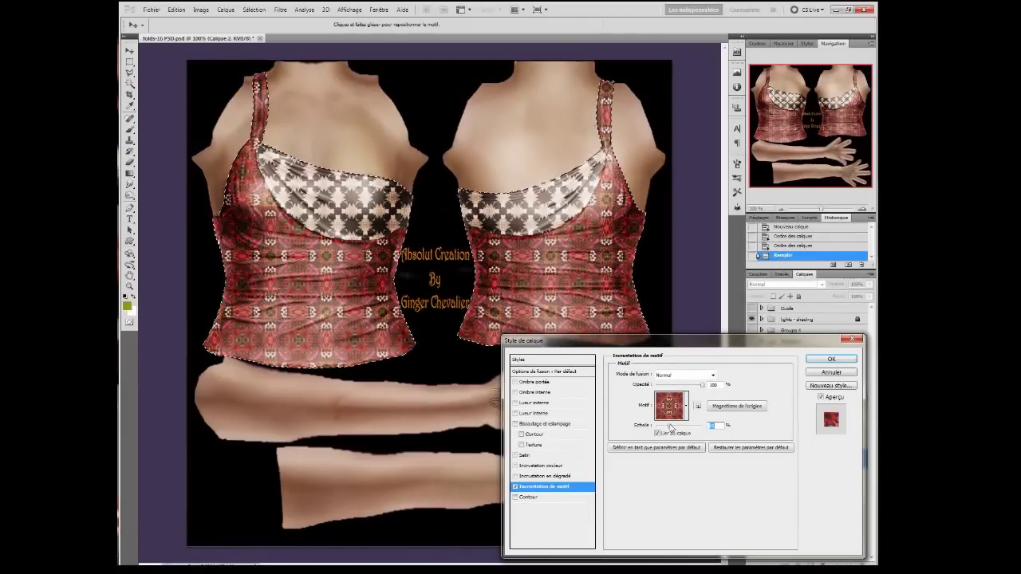
pyautogui.click(831, 359)
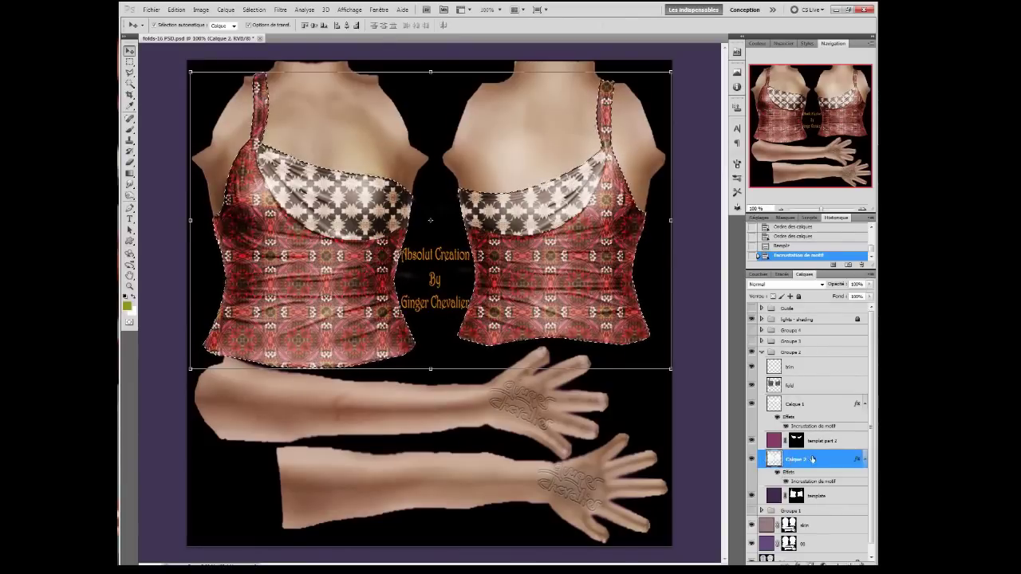
# - Add a new layer, Calque 3, filled with 50% grey
pyautogui.hotkey('ctrl', 'shift', 'alt', 'n')
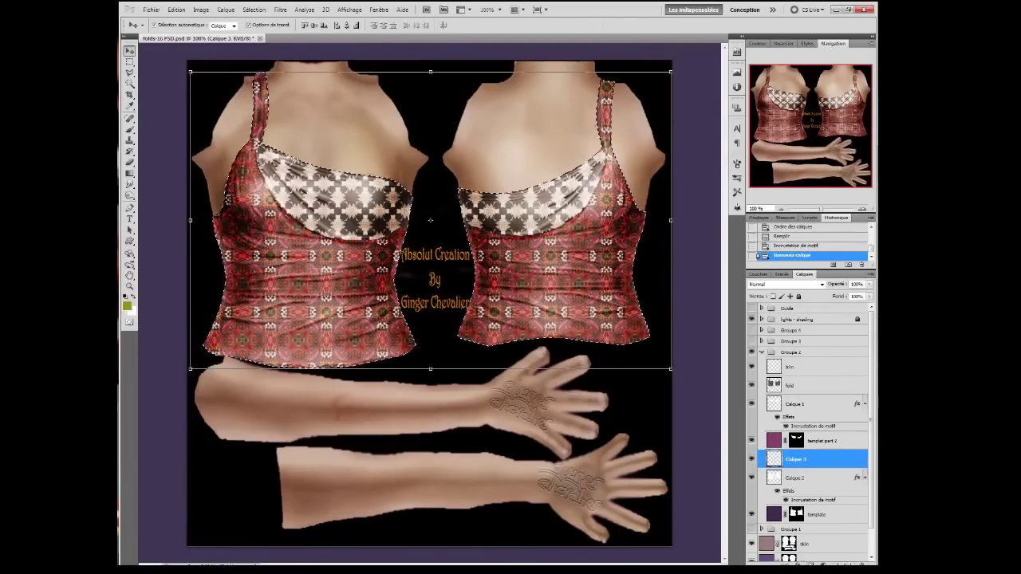
pyautogui.click(176, 9)
pyautogui.click(191, 146)
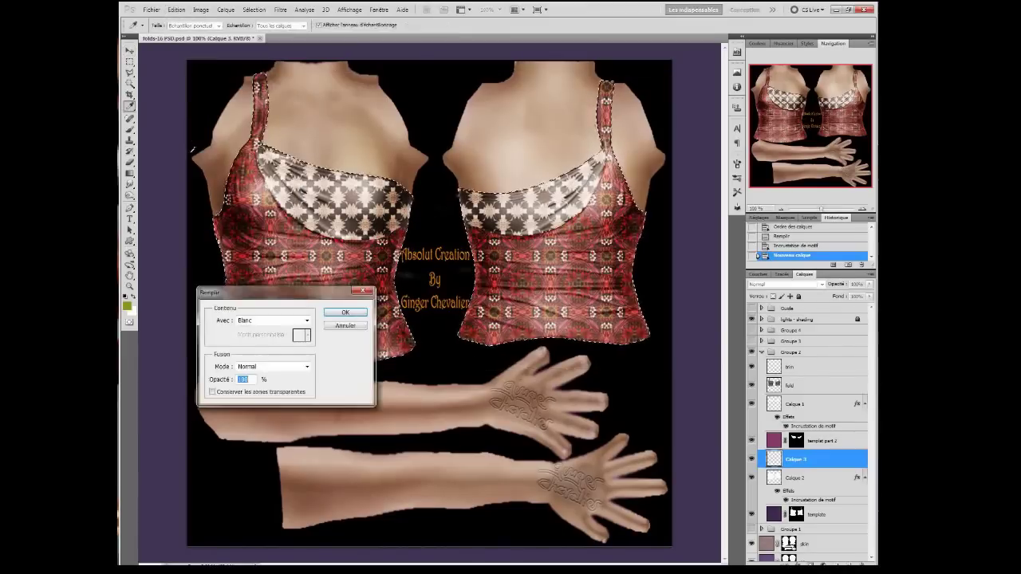
pyautogui.click(268, 320)
pyautogui.click(262, 403)
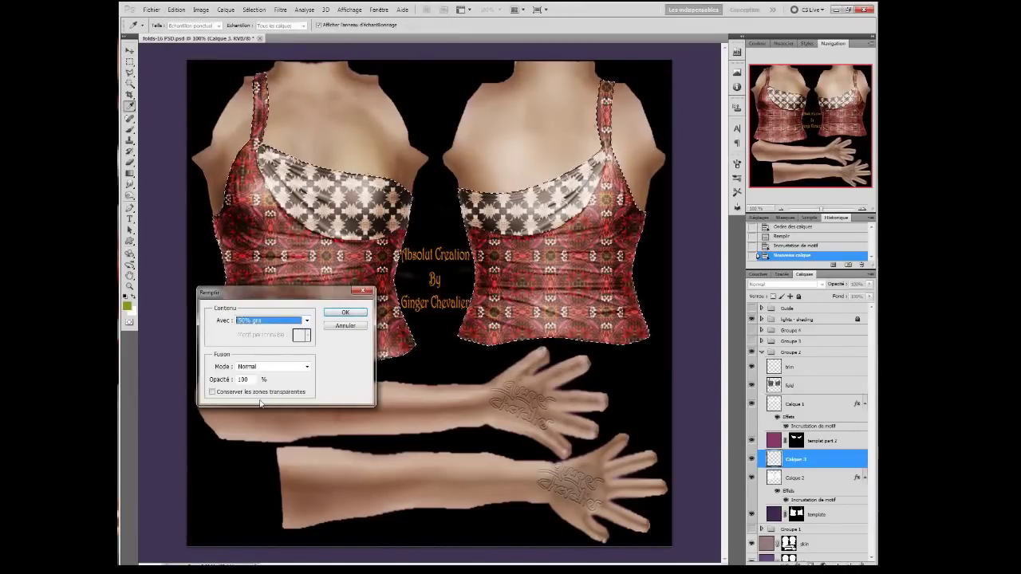
pyautogui.click(344, 314)
pyautogui.press('v')
# - Set the grey layer's blend mode to Produit after trying Obscurcir
pyautogui.click(766, 285)
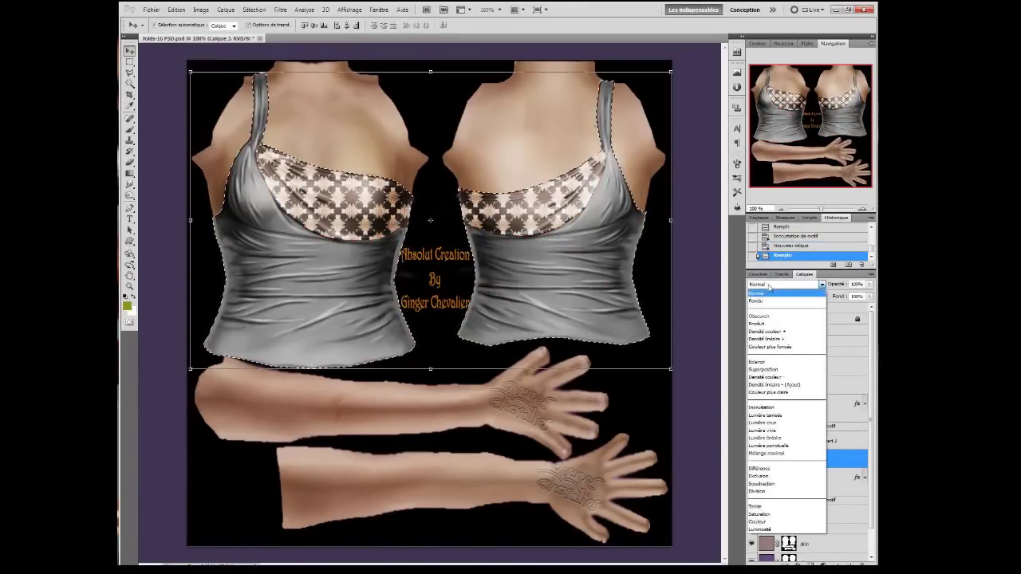
pyautogui.click(762, 316)
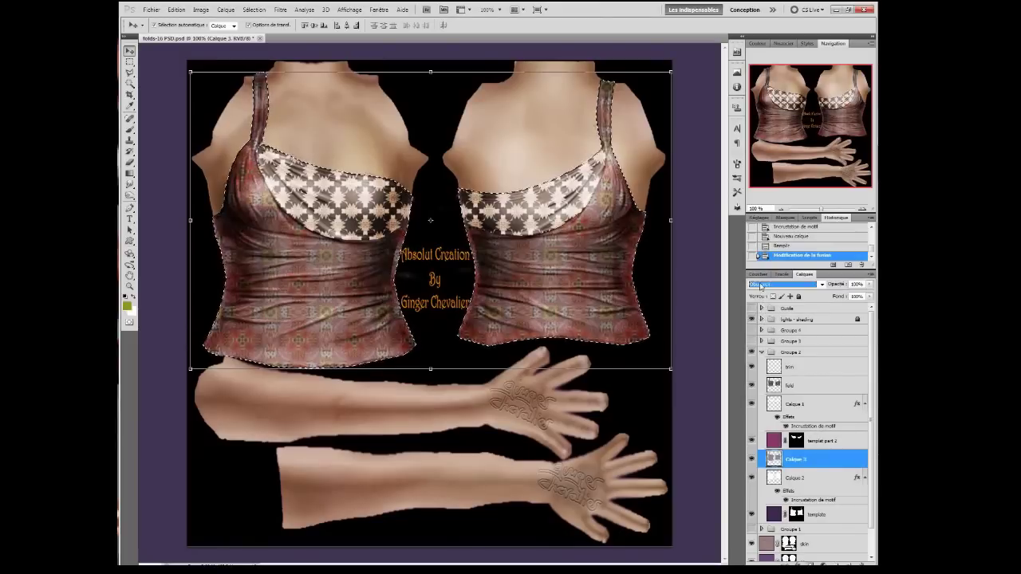
pyautogui.click(760, 284)
pyautogui.click(758, 323)
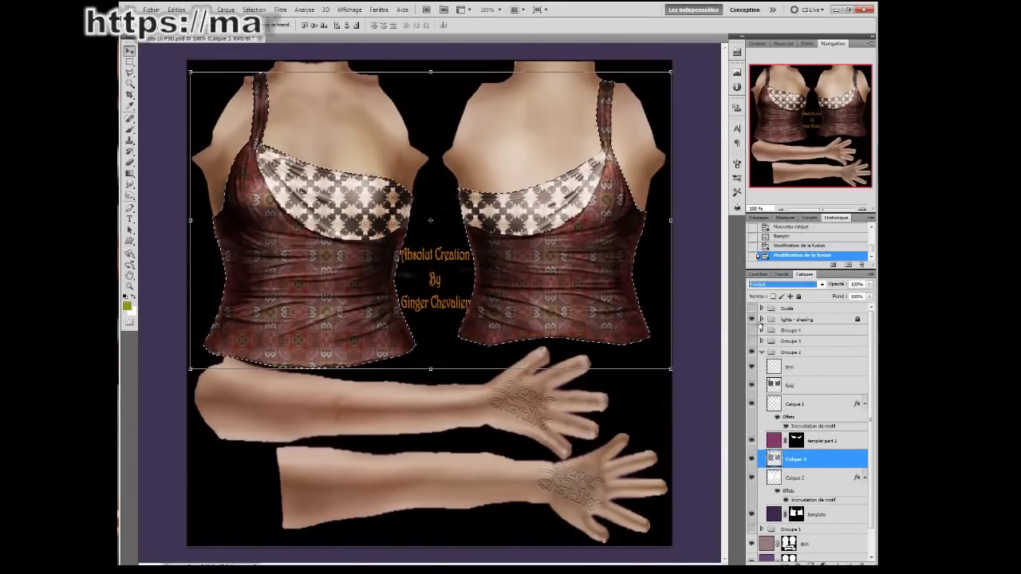
# - Save the tank-top selection as channel Alpha 1, view it, then return to RVB and the layers
pyautogui.click(643, 408)
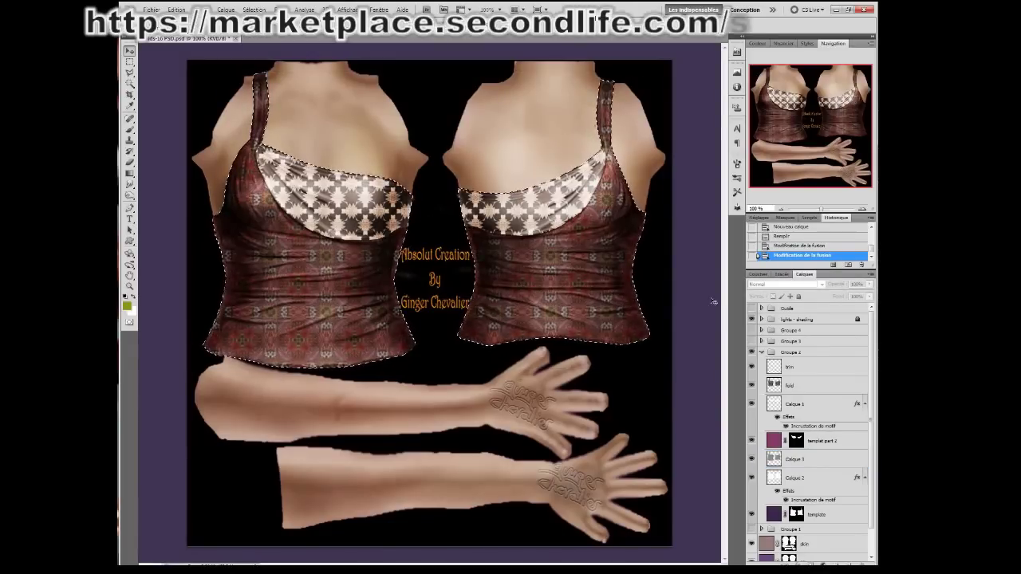
pyautogui.click(759, 275)
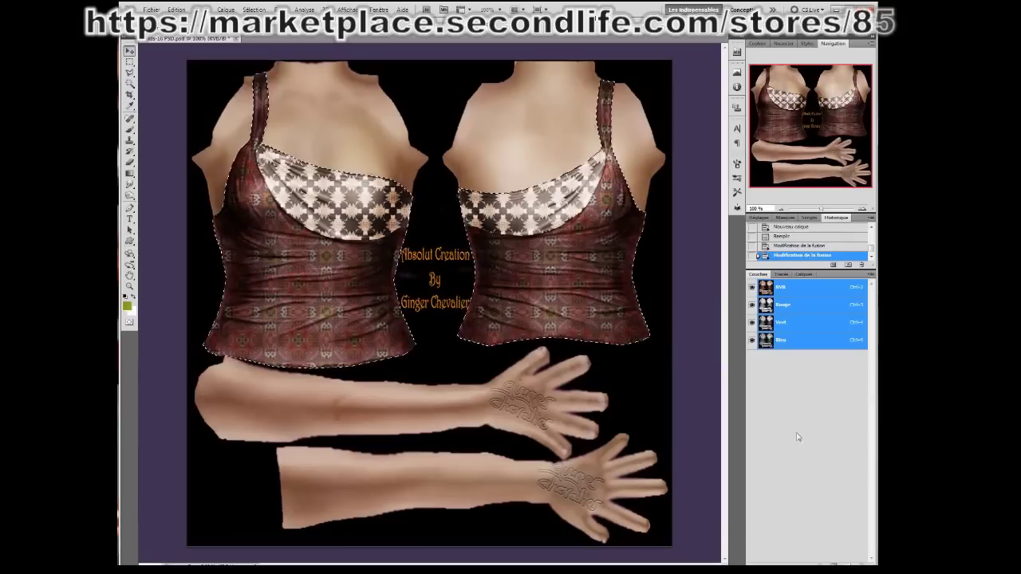
pyautogui.click(830, 561)
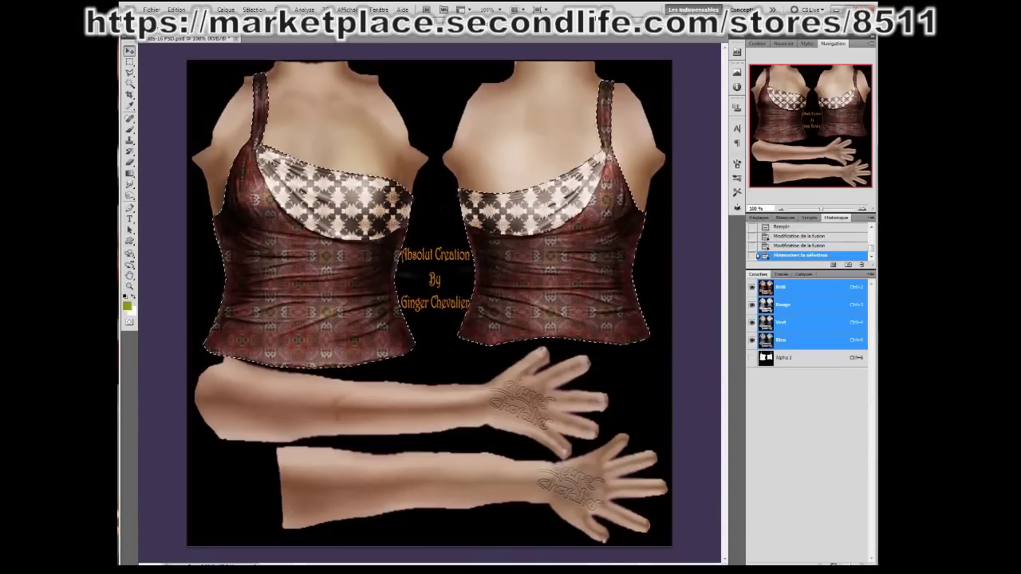
pyautogui.click(765, 359)
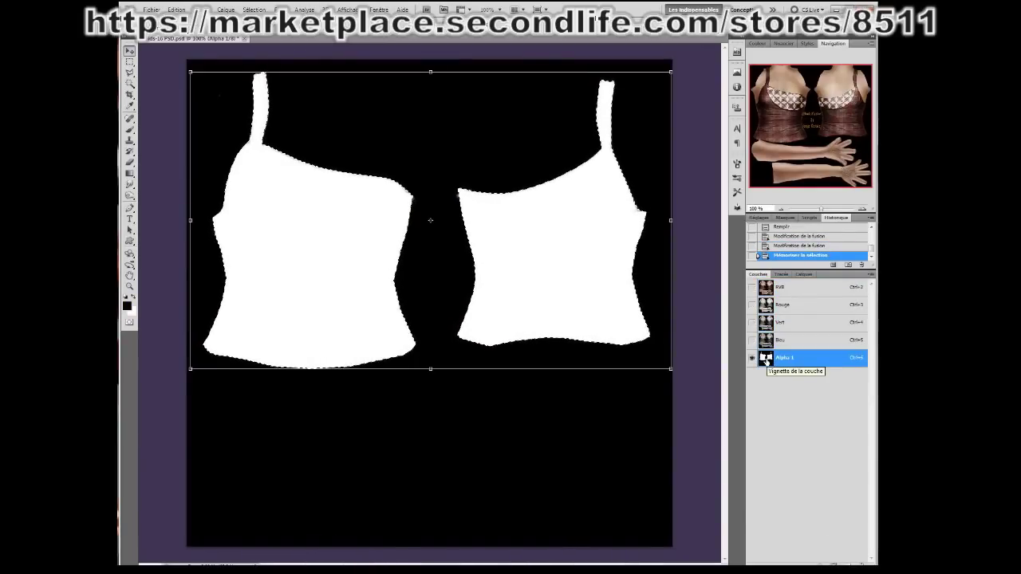
pyautogui.click(782, 289)
pyautogui.click(802, 275)
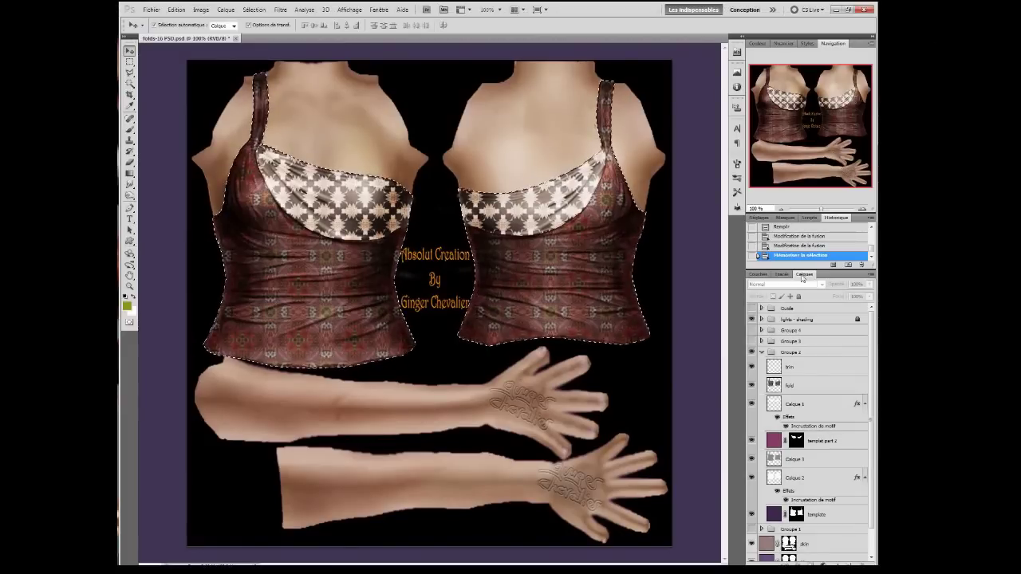
# - Hide Groupe 2, show and expand Groupe 4, pick the template part 2 layer and deselect
pyautogui.click(751, 353)
pyautogui.click(761, 353)
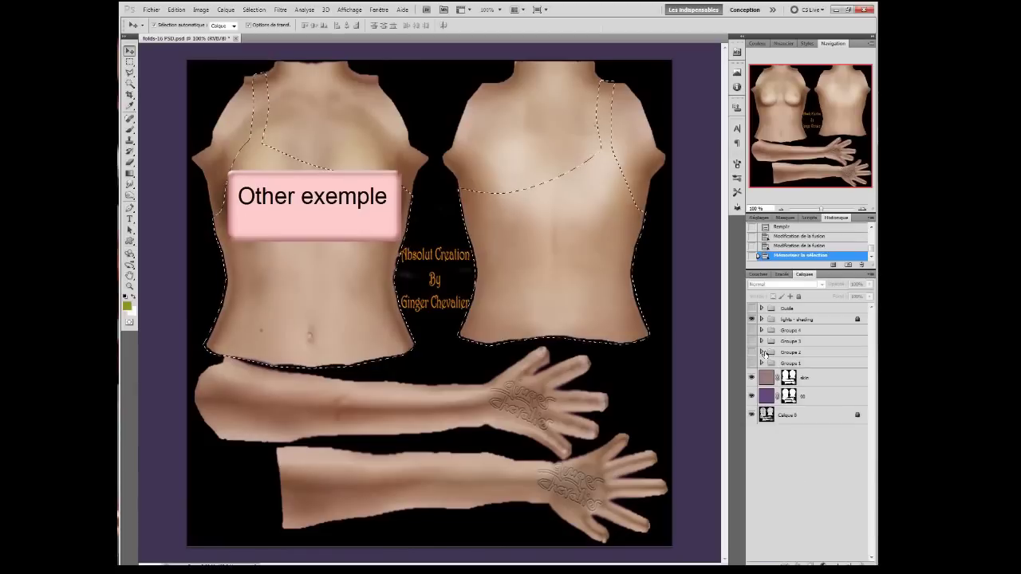
pyautogui.click(751, 330)
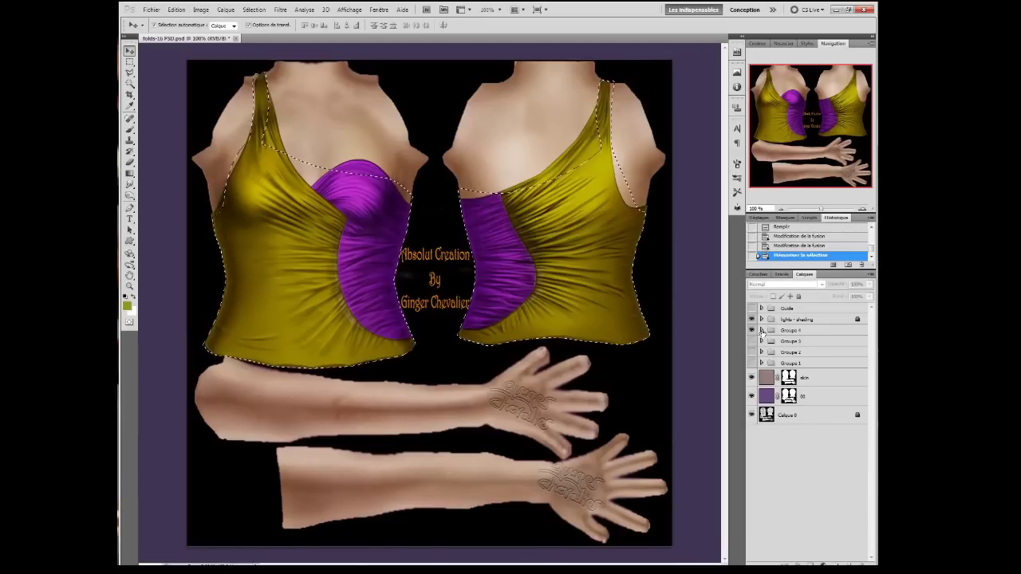
pyautogui.click(761, 330)
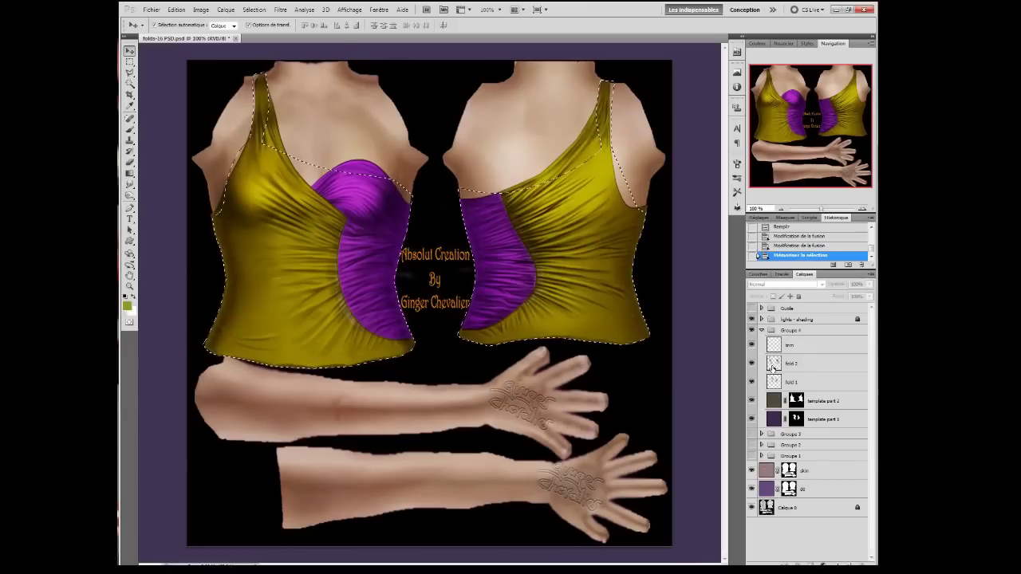
pyautogui.click(806, 401)
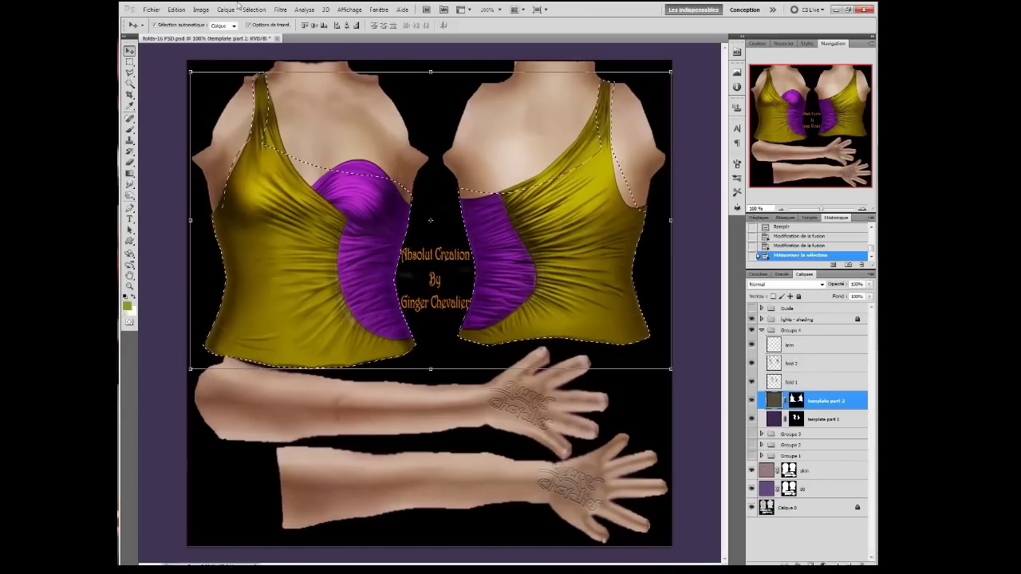
pyautogui.hotkey('ctrl', 'd')
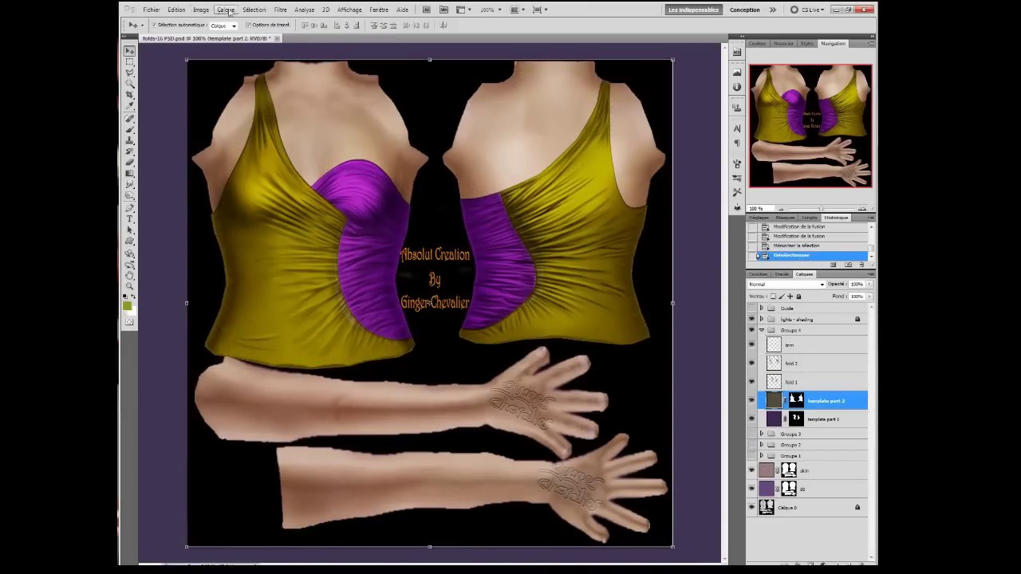
# - Preview a Teinte/Saturation hue shift of -178 turning the yellow fabric blue, then cancel it
pyautogui.click(177, 10)
pyautogui.moveTo(239, 34)
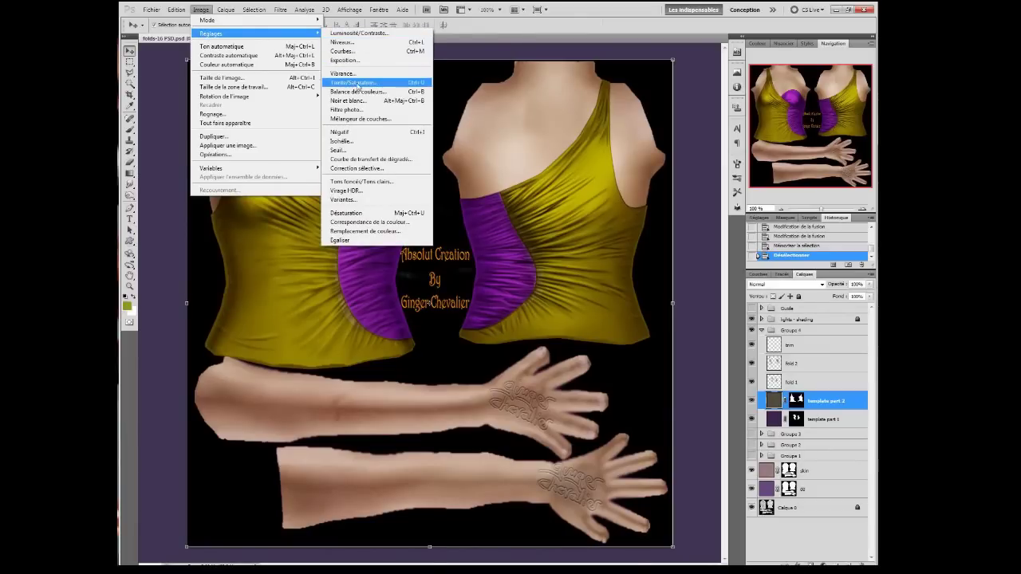
pyautogui.click(358, 83)
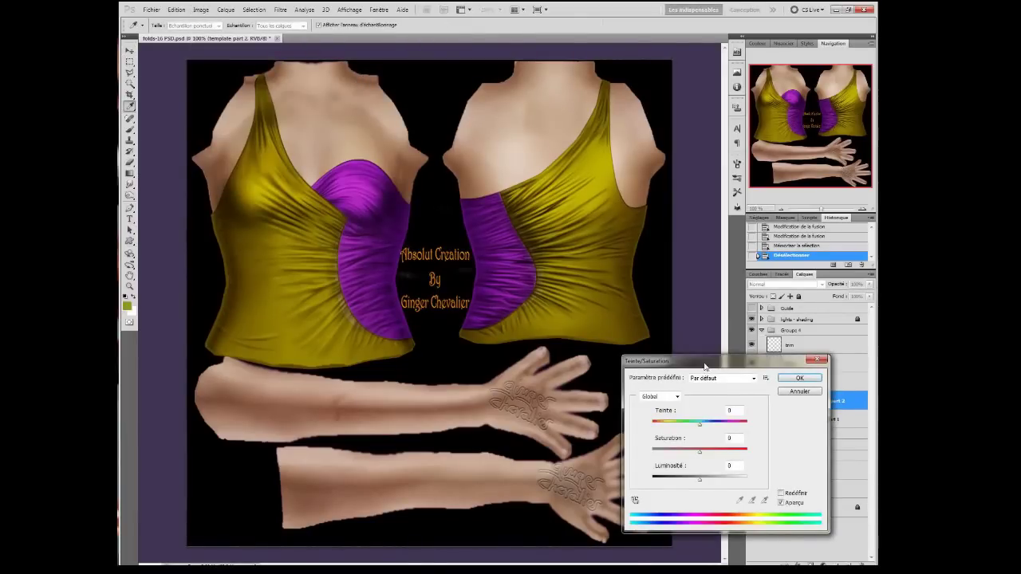
pyautogui.moveTo(704, 366); pyautogui.dragTo(545, 352)
pyautogui.moveTo(540, 411)
pyautogui.mouseDown()
pyautogui.moveTo(585, 417)
pyautogui.moveTo(494, 414)
pyautogui.mouseUp()
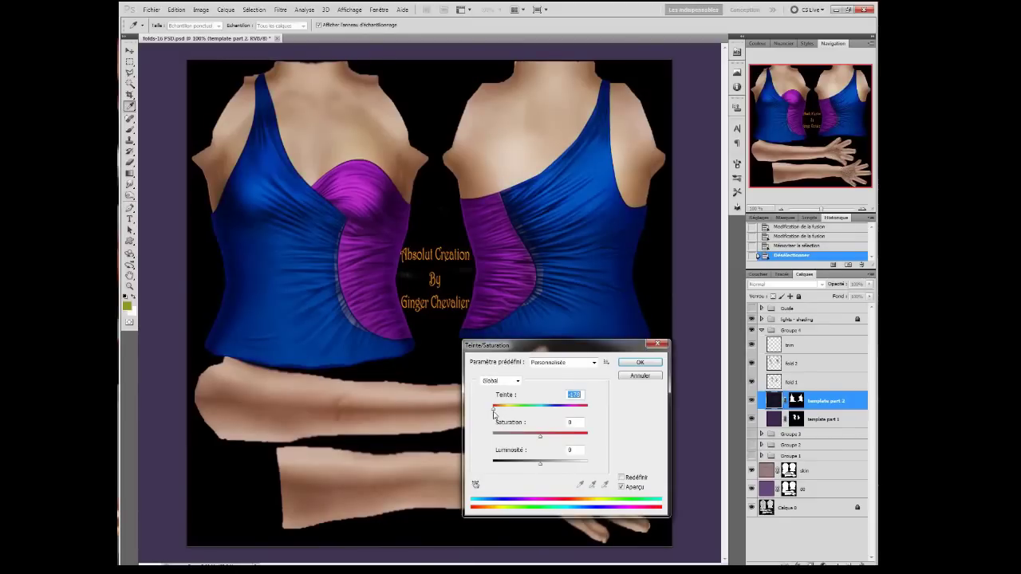
pyautogui.click(628, 376)
# - On the template part 1 layer, set the gradient's starting colour stop to magenta
pyautogui.press('v')
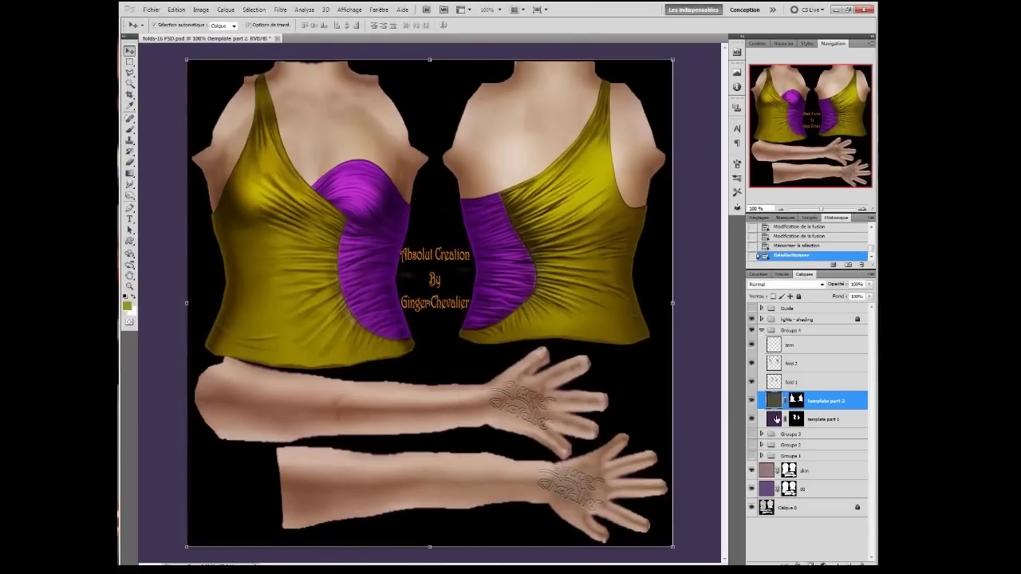
pyautogui.click(776, 419)
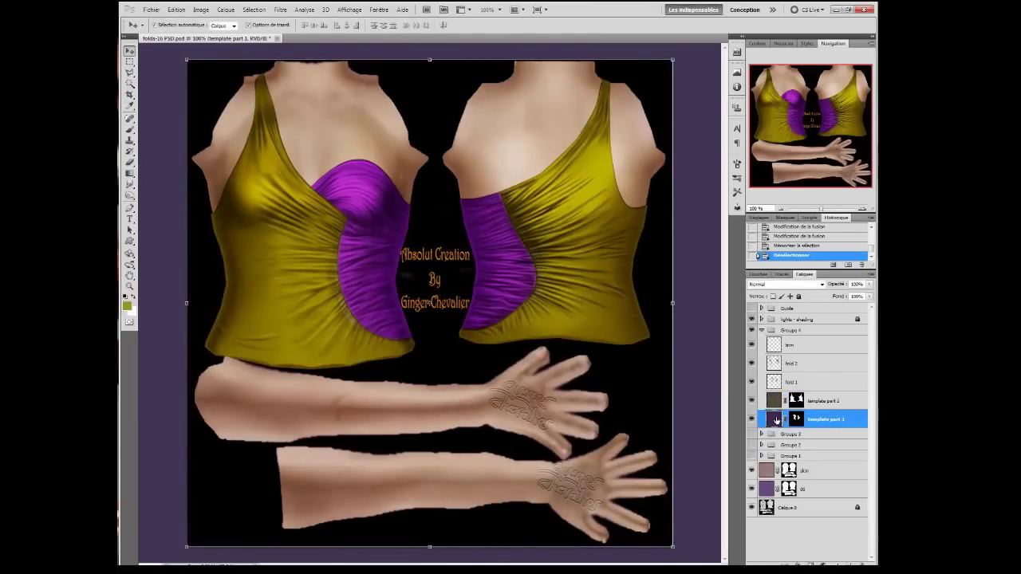
pyautogui.click(130, 174)
pyautogui.click(168, 27)
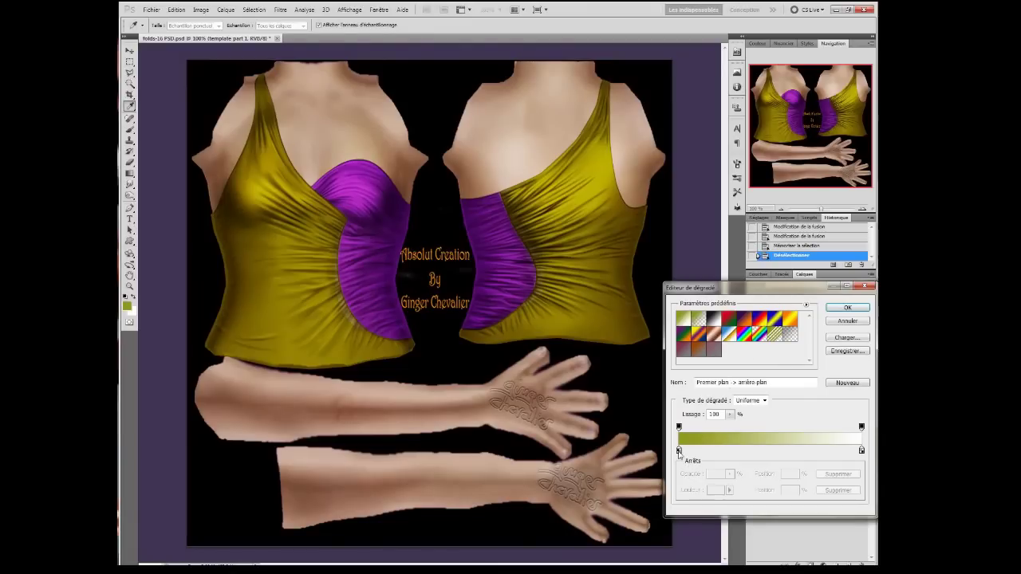
pyautogui.click(678, 427)
pyautogui.click(679, 451)
pyautogui.click(716, 490)
pyautogui.moveTo(611, 90); pyautogui.dragTo(607, 81)
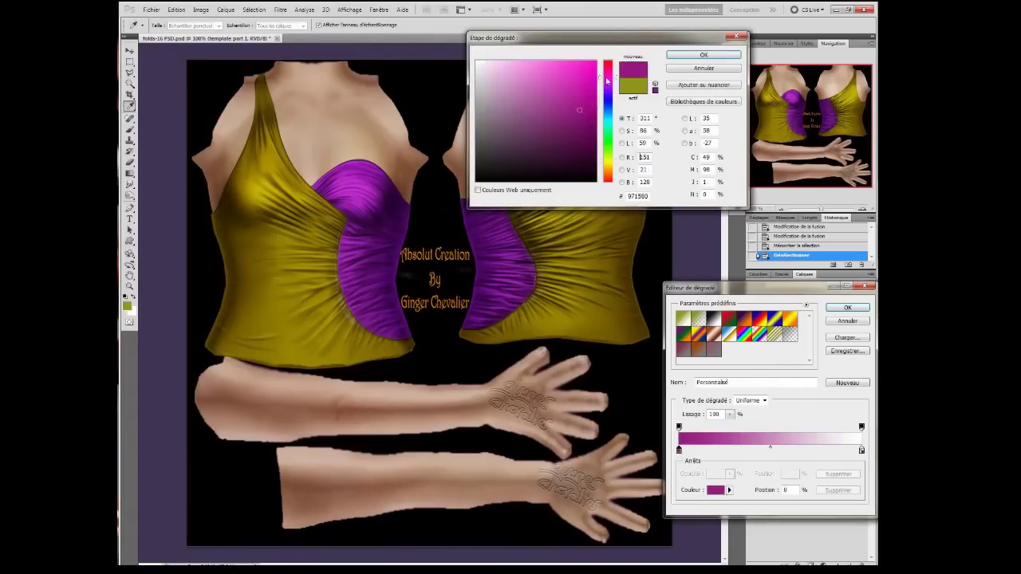
pyautogui.click(686, 56)
# - Set the gradient's ending colour stop to olive green and save it as a new preset
pyautogui.click(862, 451)
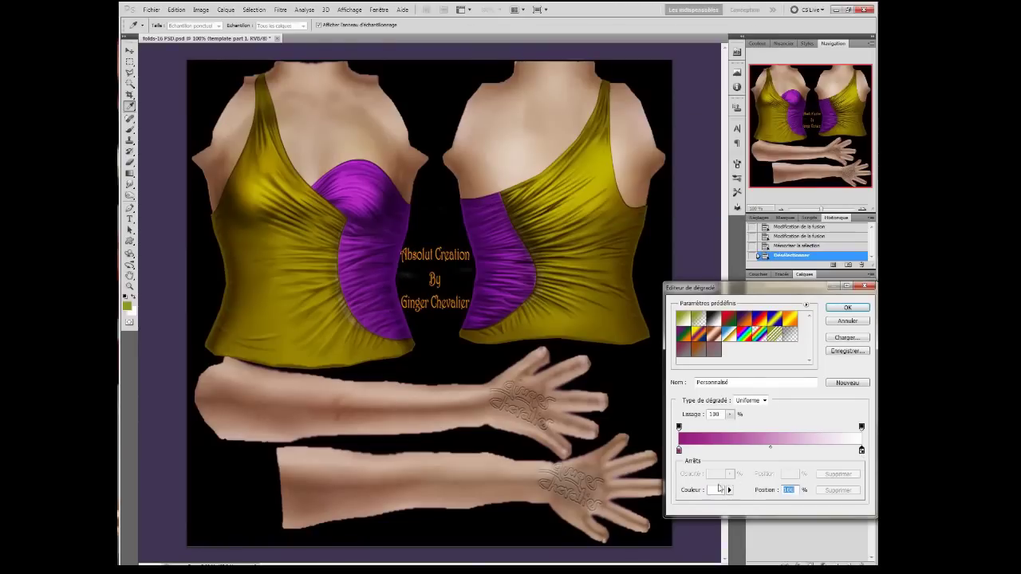
pyautogui.click(718, 490)
pyautogui.moveTo(607, 148); pyautogui.dragTo(607, 157)
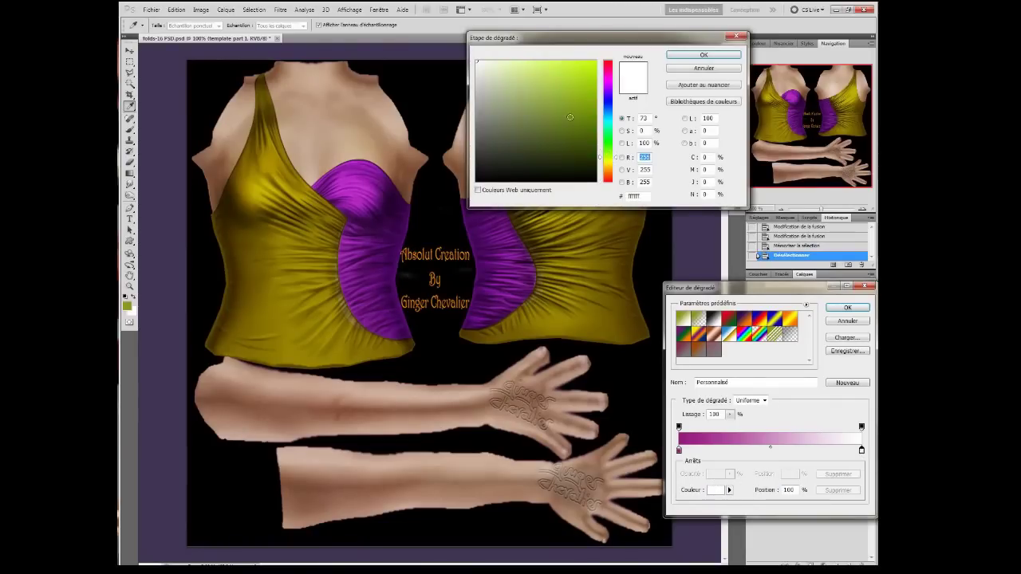
pyautogui.moveTo(571, 118); pyautogui.dragTo(557, 90)
pyautogui.click(685, 56)
pyautogui.click(847, 383)
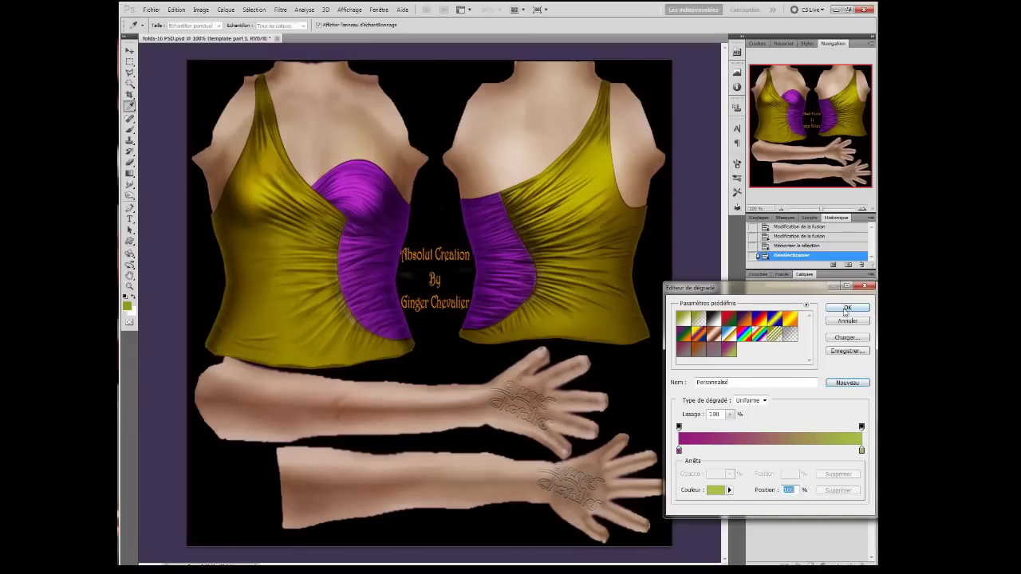
pyautogui.click(846, 309)
# - Apply the magenta-to-olive gradient vertically over the purple template panels so the bottoms turn green
pyautogui.moveTo(366, 269)
pyautogui.mouseDown()
pyautogui.moveTo(511, 284)
pyautogui.moveTo(554, 262)
pyautogui.mouseUp()
pyautogui.moveTo(448, 233); pyautogui.dragTo(445, 365)
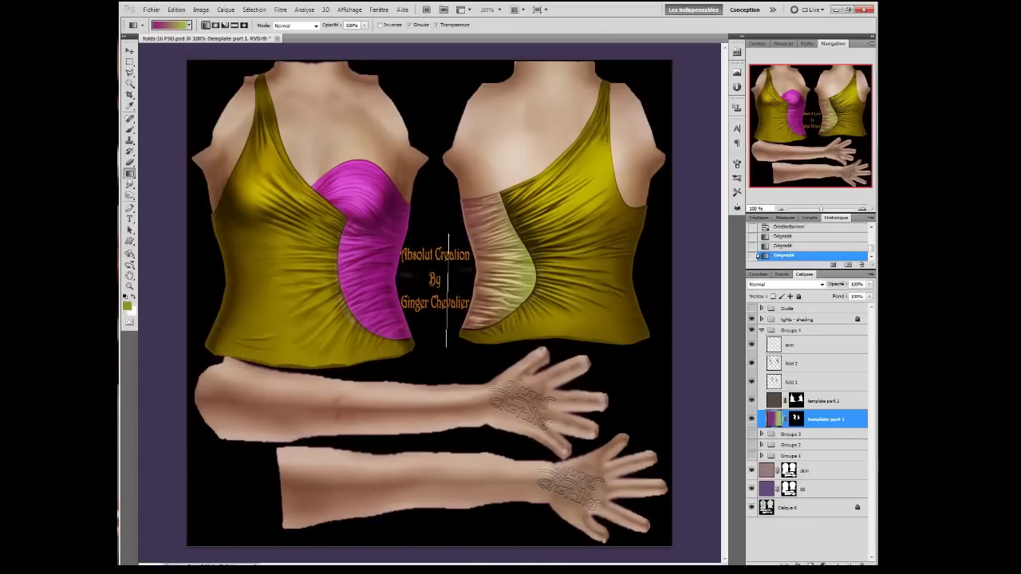
pyautogui.moveTo(447, 208); pyautogui.dragTo(438, 328)
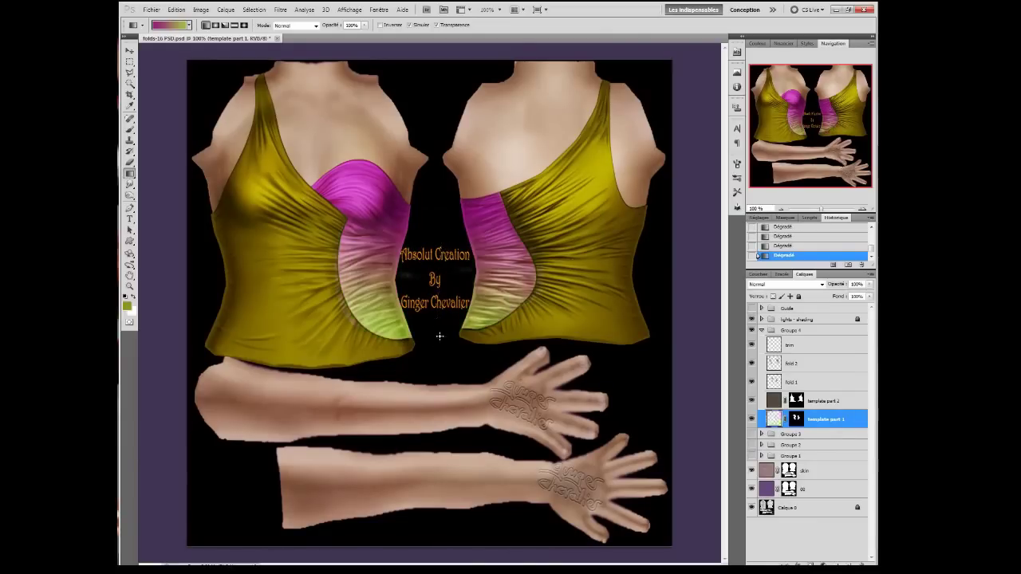
pyautogui.moveTo(437, 231); pyautogui.dragTo(435, 334)
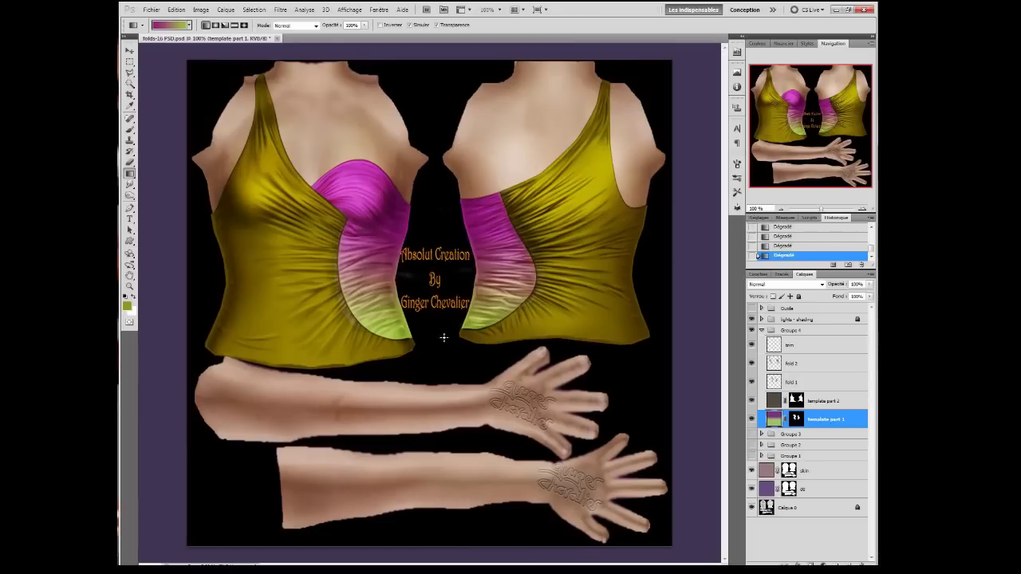
pyautogui.click(777, 399)
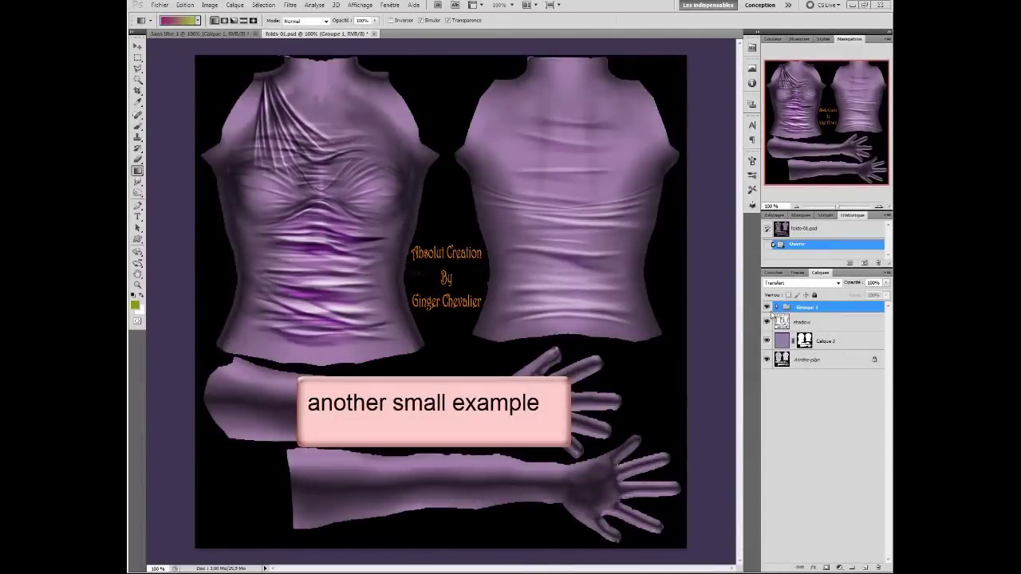
# - In Groupe 1, hide the fold-12, fold-6 and fold-12 copie wrinkle layers, then select fold-12
pyautogui.click(777, 308)
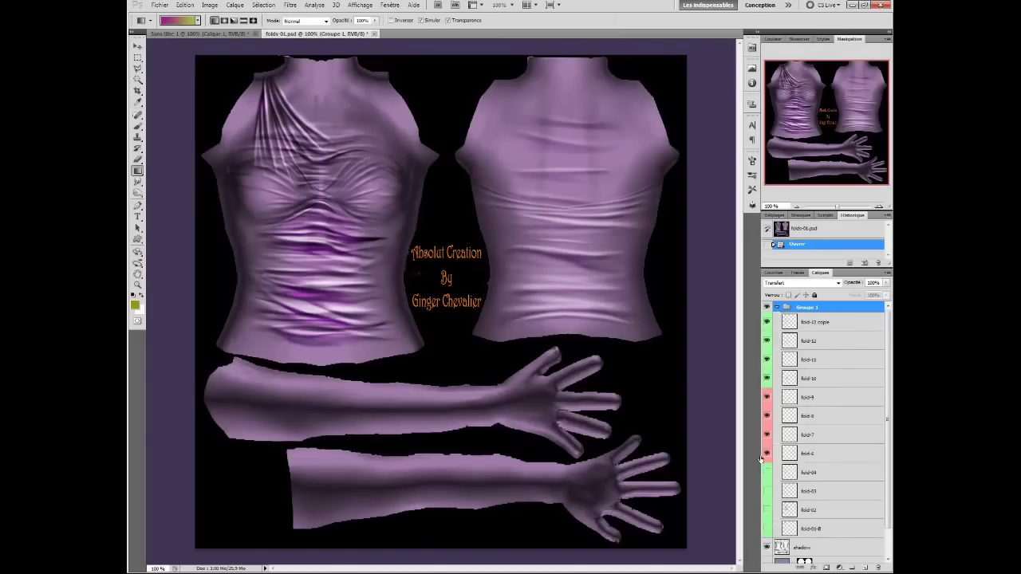
pyautogui.click(766, 341)
pyautogui.click(768, 453)
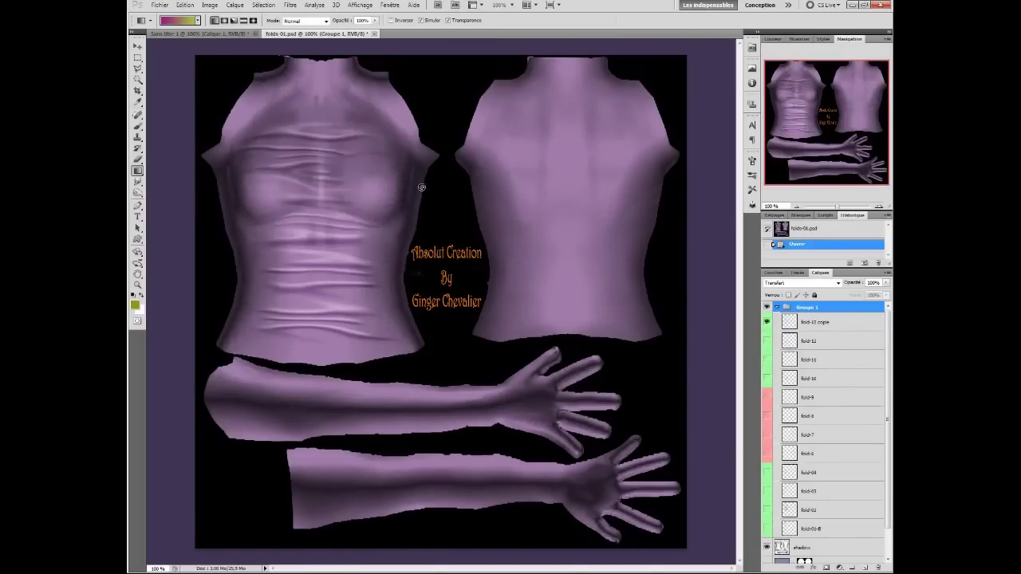
pyautogui.click(766, 321)
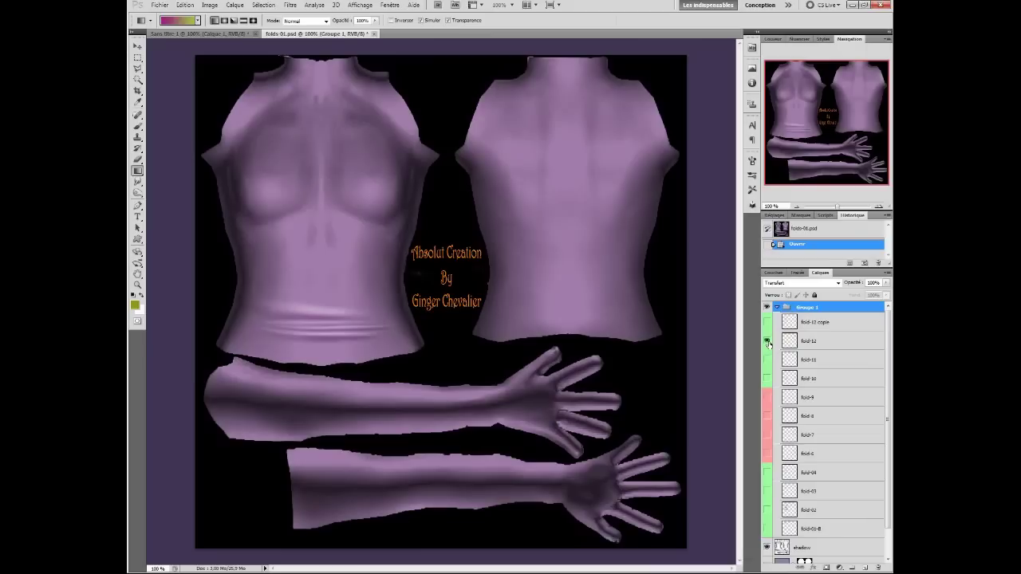
pyautogui.click(845, 343)
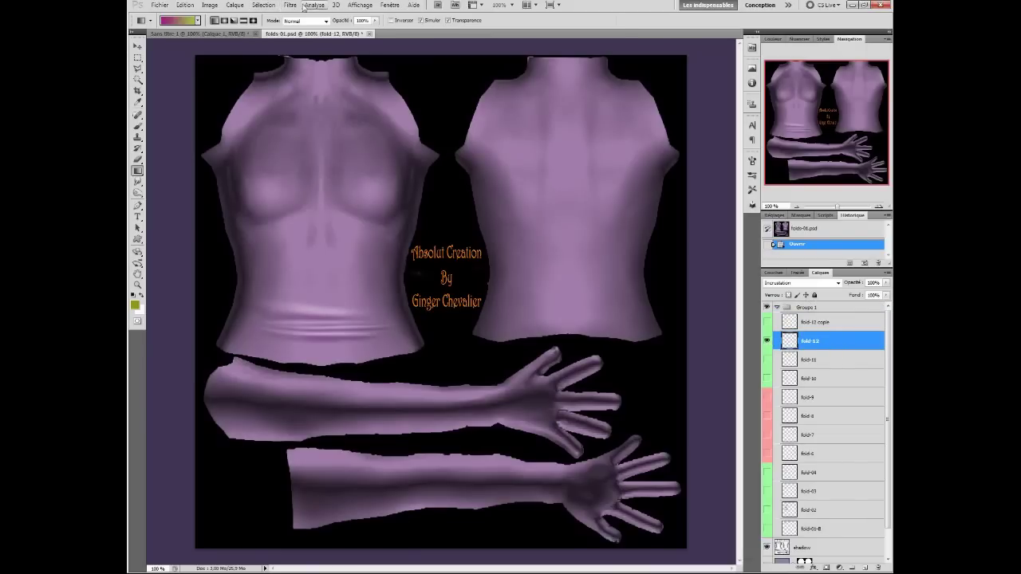
# - Select the entire canvas, copy it, and paste it into the untitled document
pyautogui.click(194, 7)
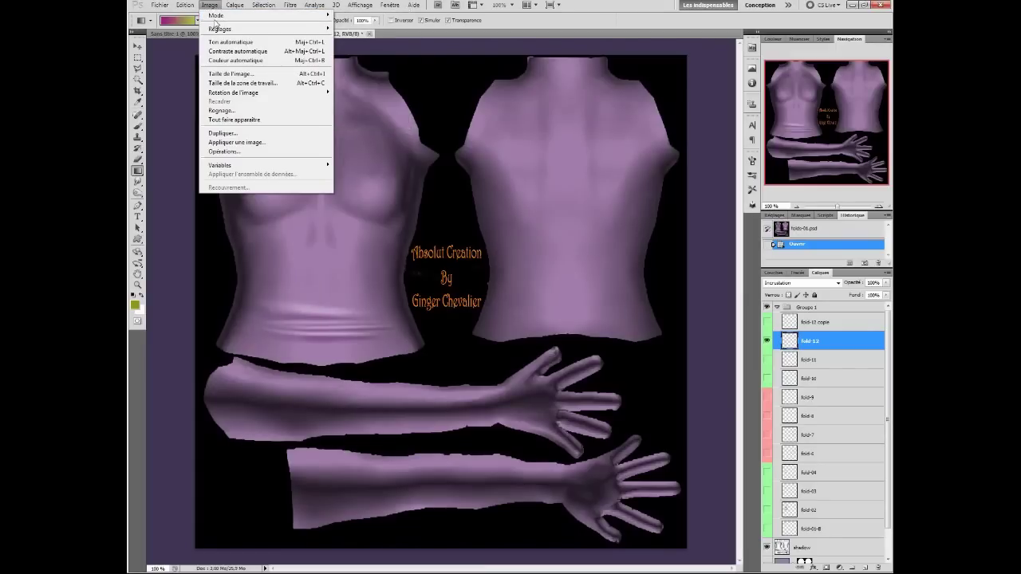
pyautogui.moveTo(264, 5)
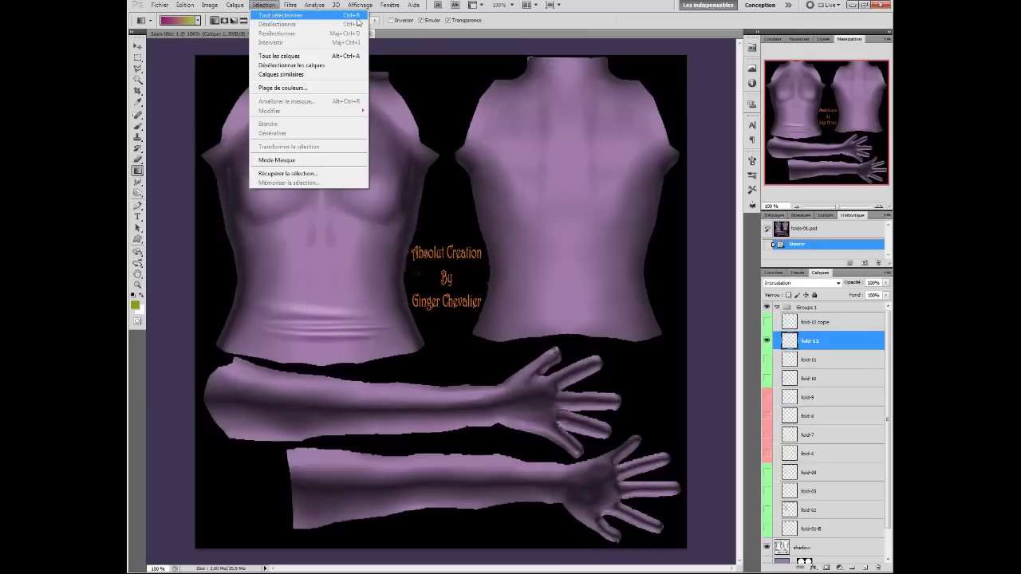
pyautogui.click(335, 16)
pyautogui.click(185, 6)
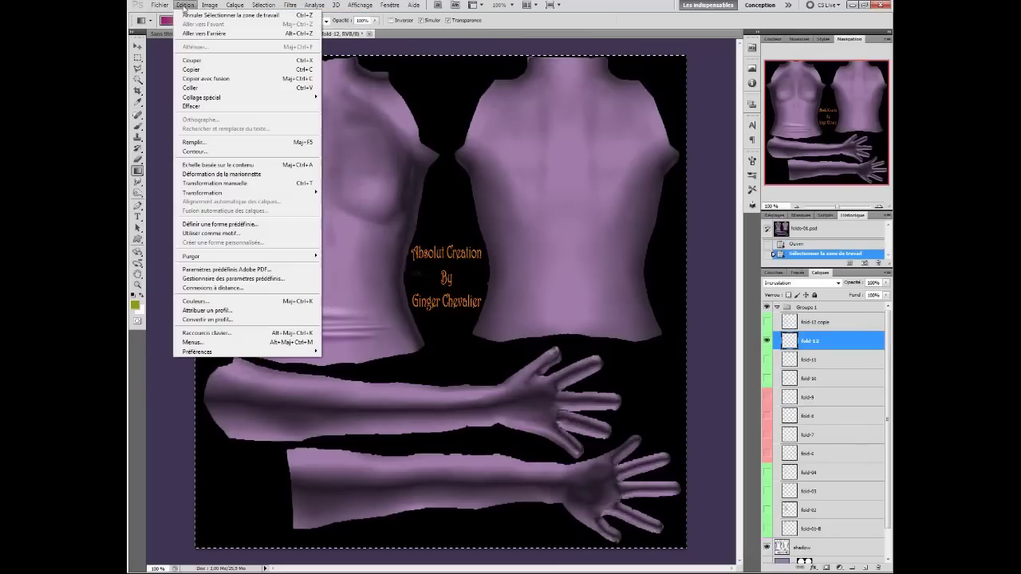
pyautogui.click(191, 69)
pyautogui.click(212, 34)
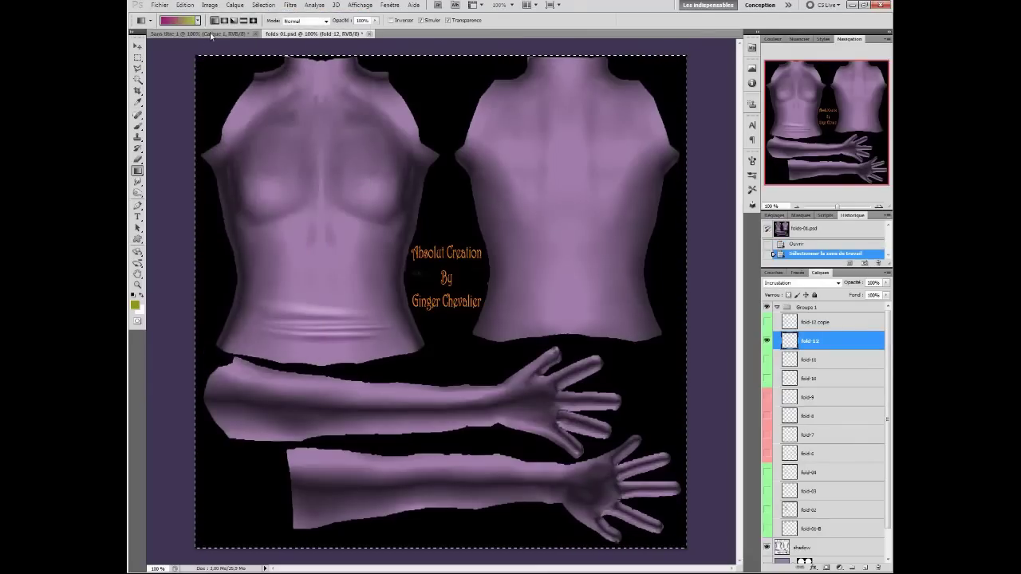
pyautogui.hotkey('ctrl', 'v')
# - Fill a front-torso rectangle on a new layer with the olive green foreground colour, then deselect
pyautogui.press('m')
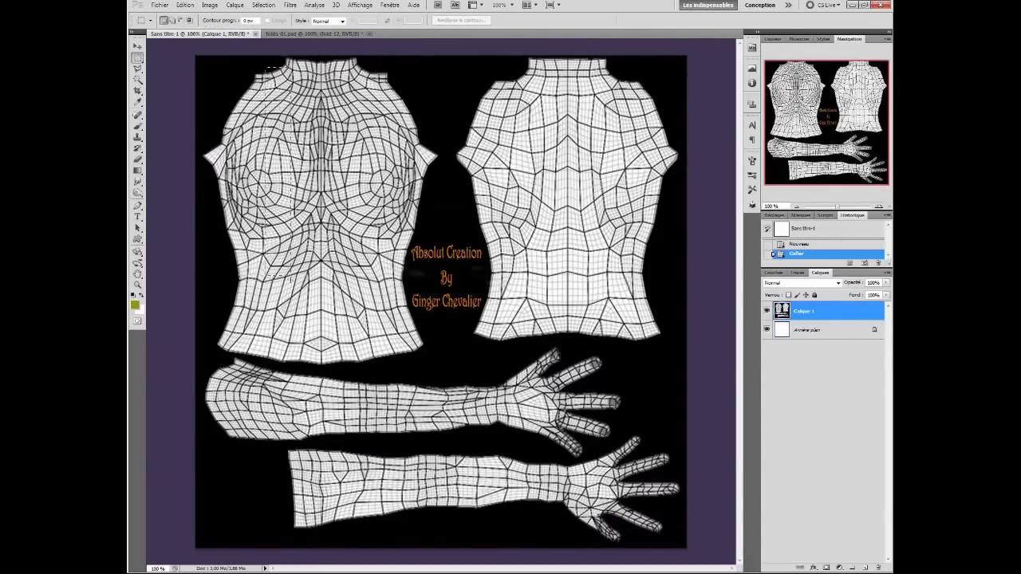
pyautogui.moveTo(375, 72); pyautogui.dragTo(376, 366)
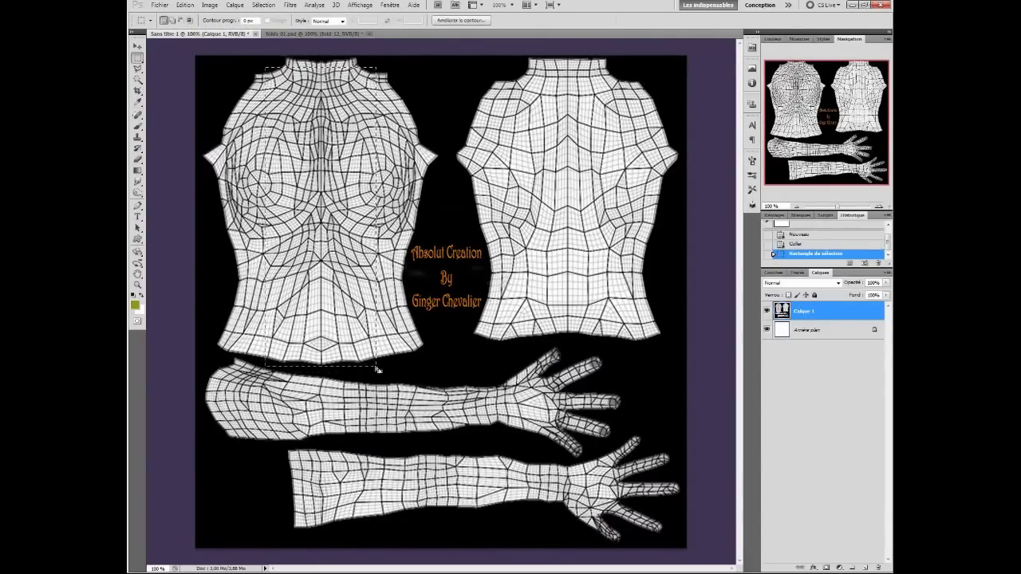
pyautogui.hotkey('ctrl', 'shift', 'alt', 'n')
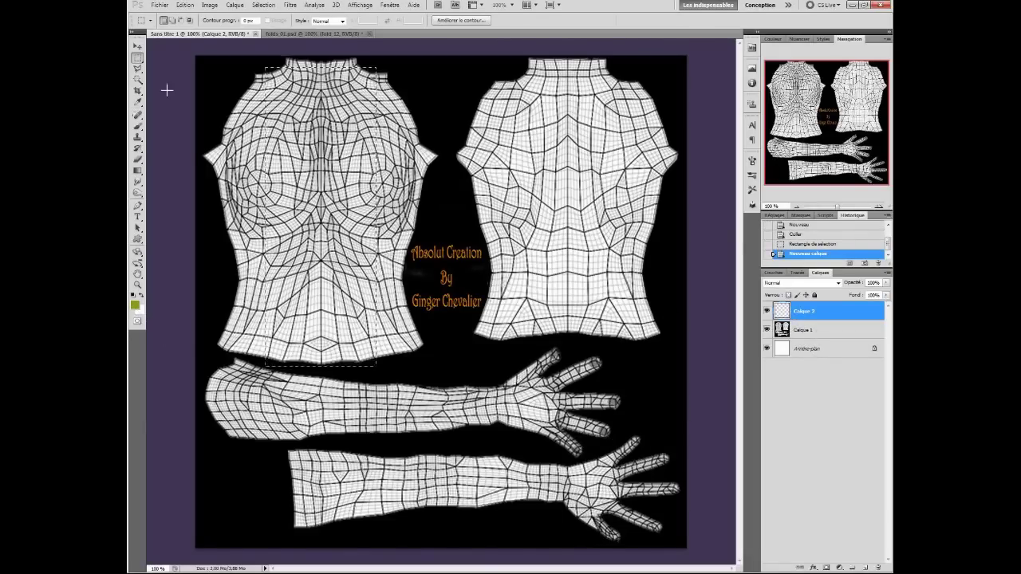
pyautogui.click(184, 6)
pyautogui.click(215, 142)
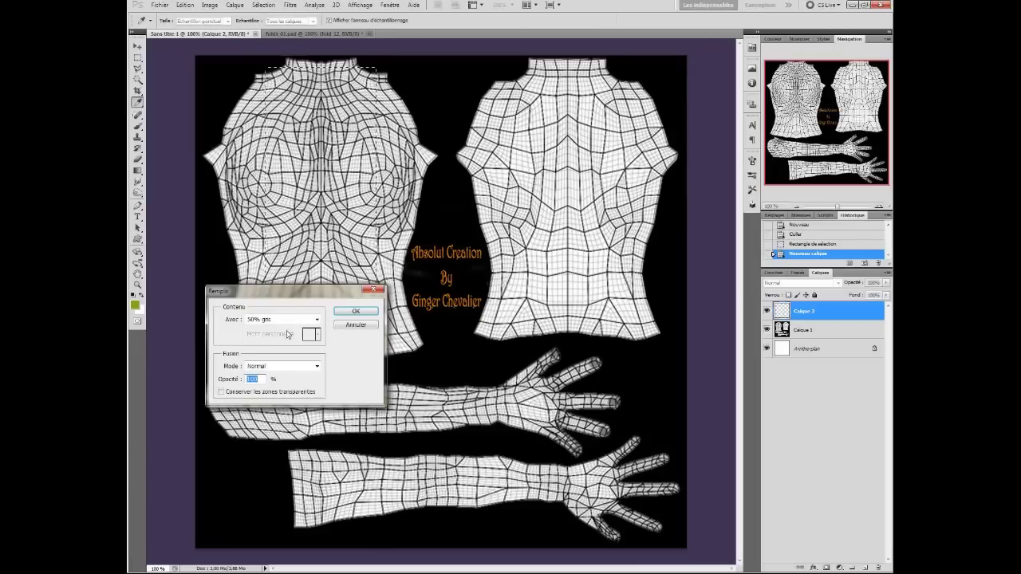
pyautogui.click(261, 322)
pyautogui.click(279, 328)
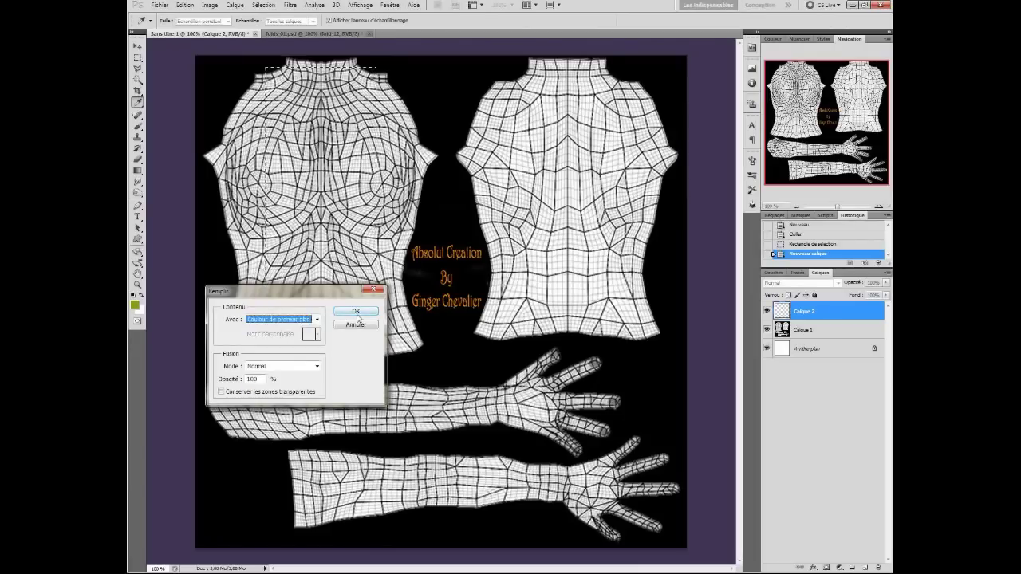
pyautogui.click(356, 311)
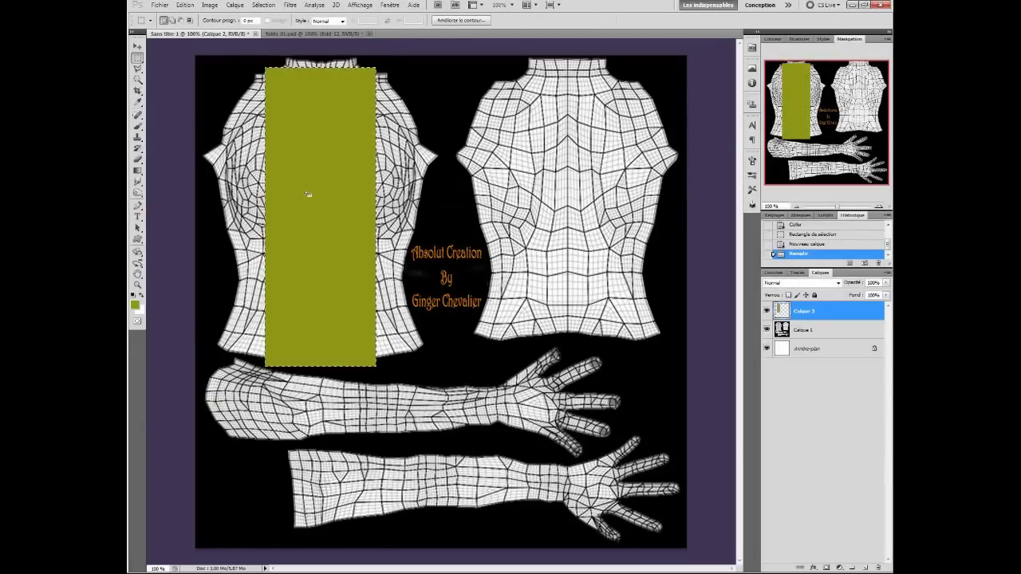
pyautogui.hotkey('ctrl', 'd')
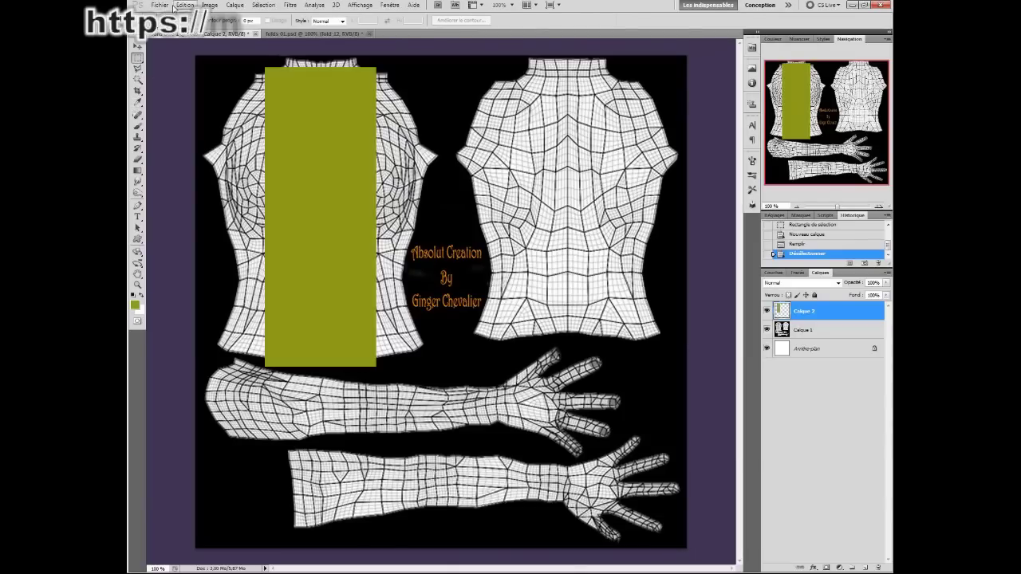
# - Warp the olive rectangle, bulging its lower sides outward and narrowing its top, then commit
pyautogui.click(174, 7)
pyautogui.moveTo(240, 192)
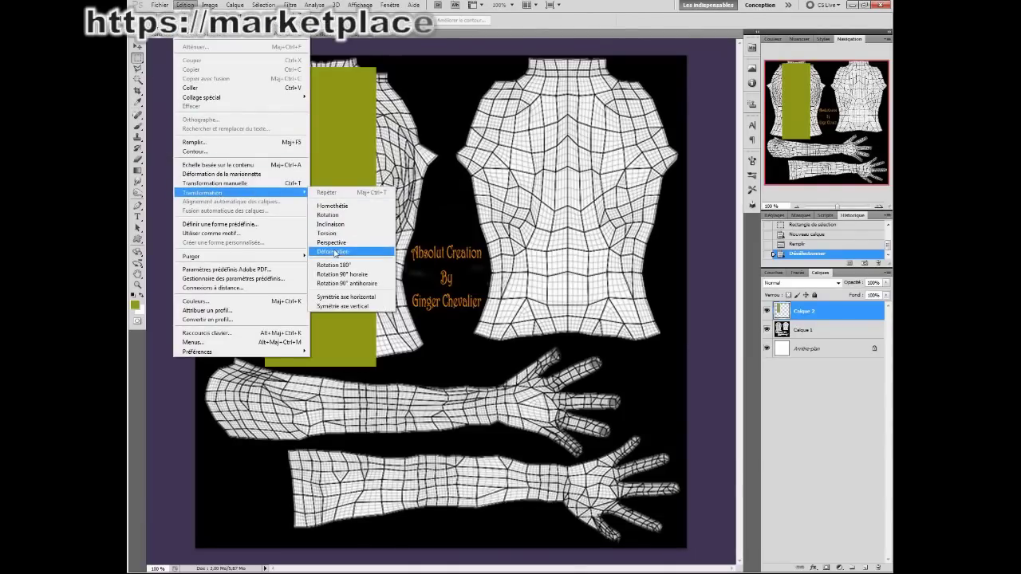
pyautogui.click(332, 252)
pyautogui.moveTo(377, 268); pyautogui.dragTo(469, 267)
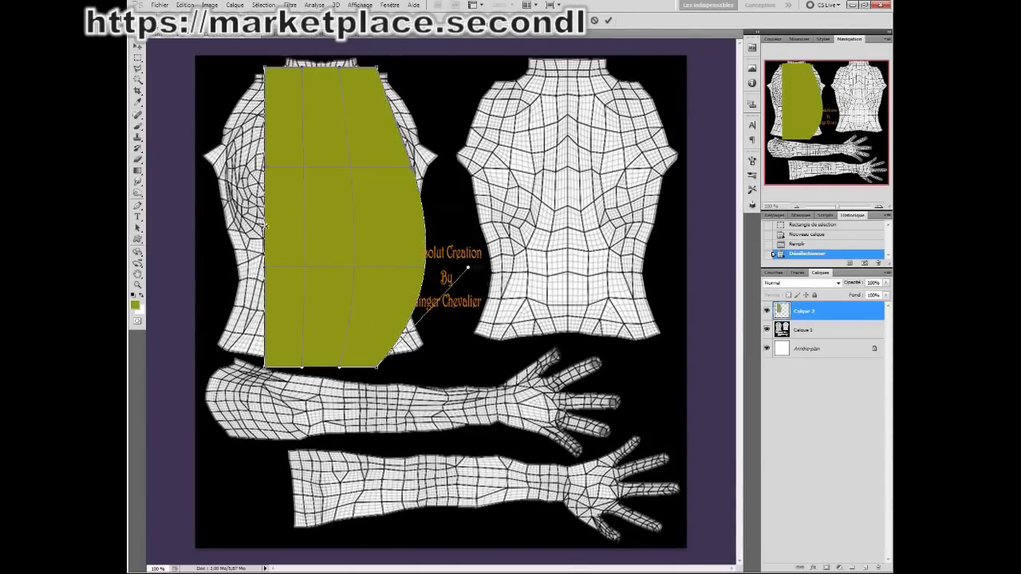
pyautogui.moveTo(266, 225); pyautogui.dragTo(217, 233)
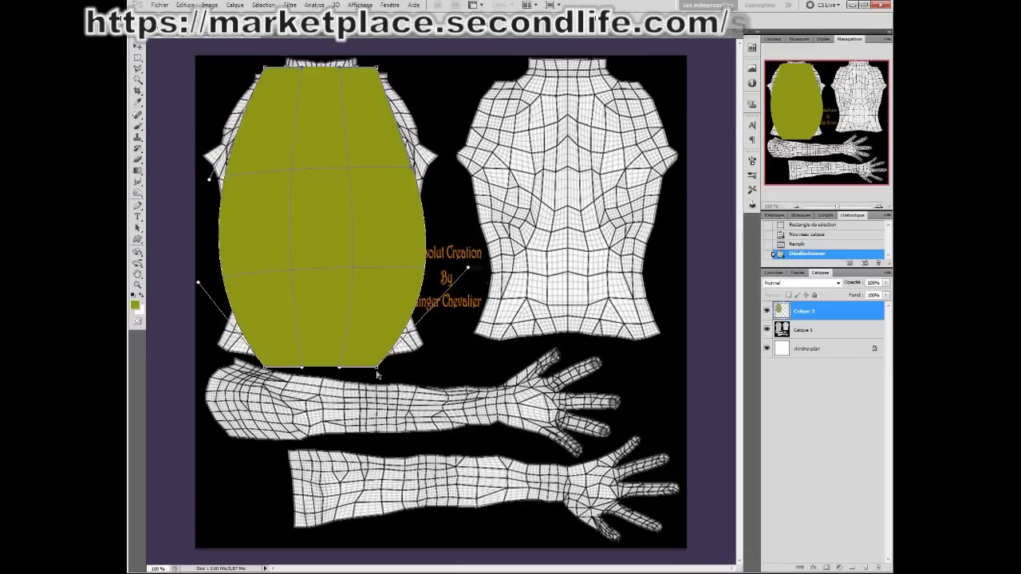
pyautogui.moveTo(379, 368); pyautogui.dragTo(428, 357)
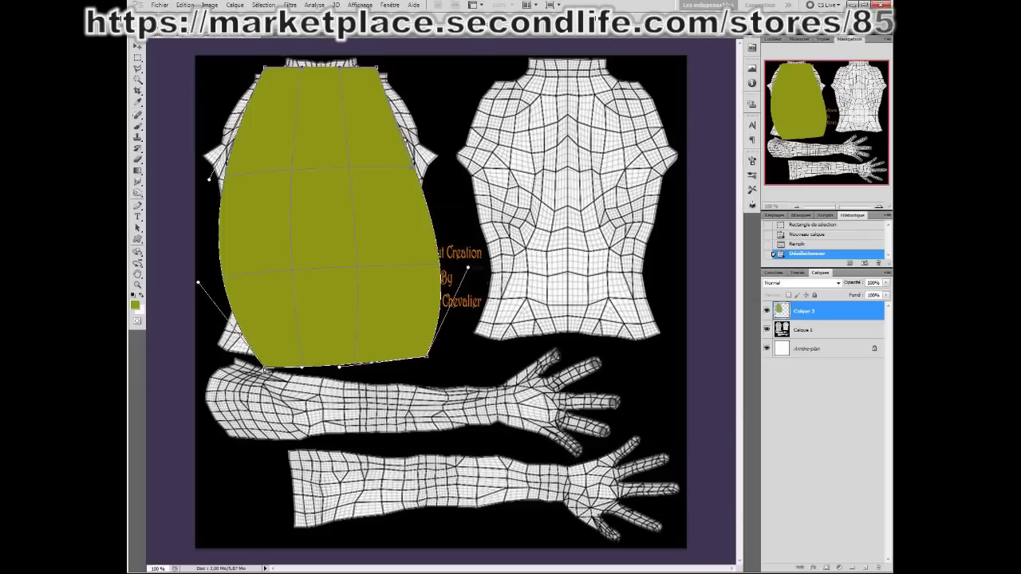
pyautogui.moveTo(250, 369); pyautogui.dragTo(213, 358)
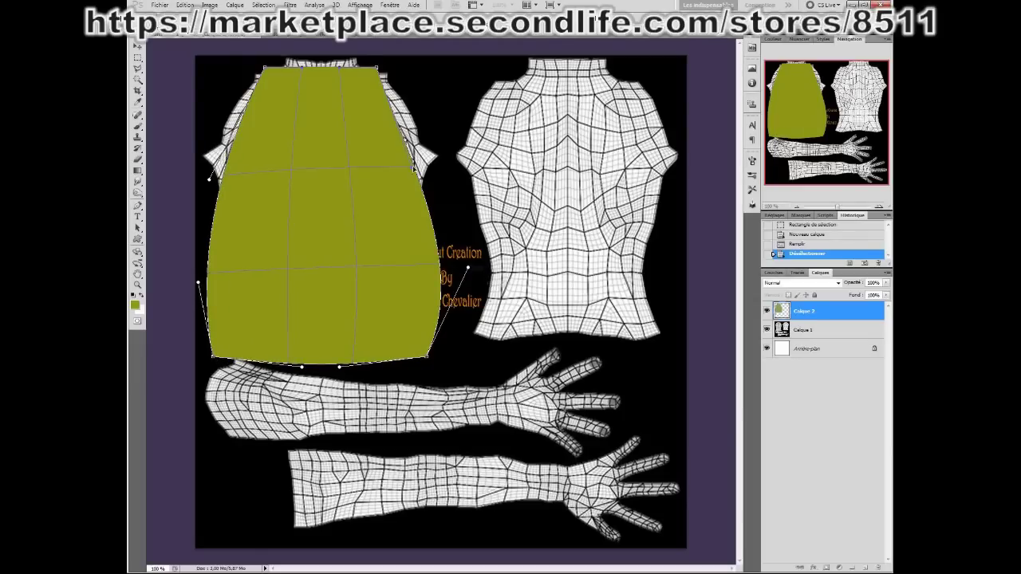
pyautogui.moveTo(414, 170); pyautogui.dragTo(389, 177)
pyautogui.moveTo(213, 184); pyautogui.dragTo(243, 189)
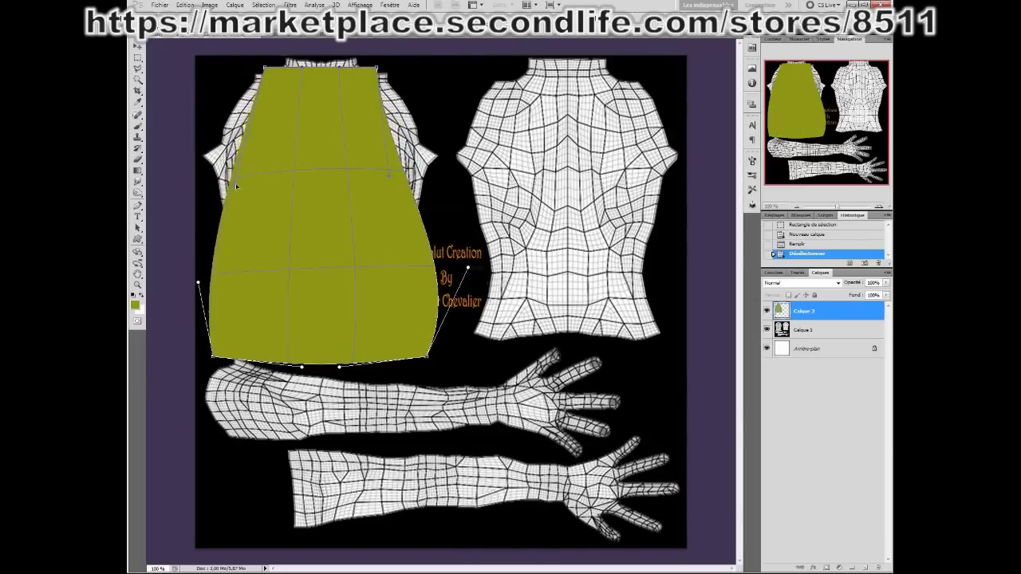
pyautogui.moveTo(226, 257); pyautogui.dragTo(219, 251)
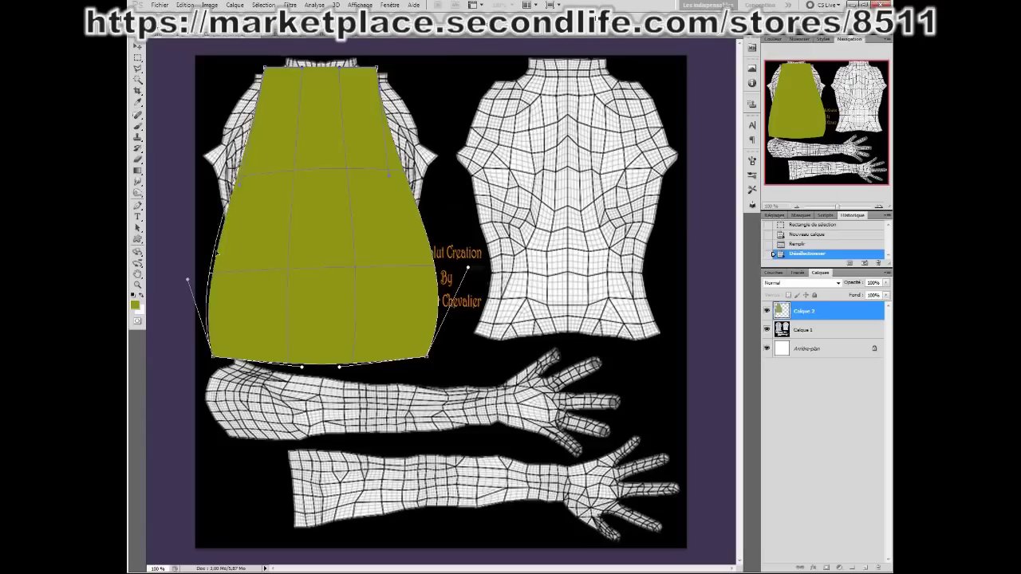
pyautogui.press('Return')
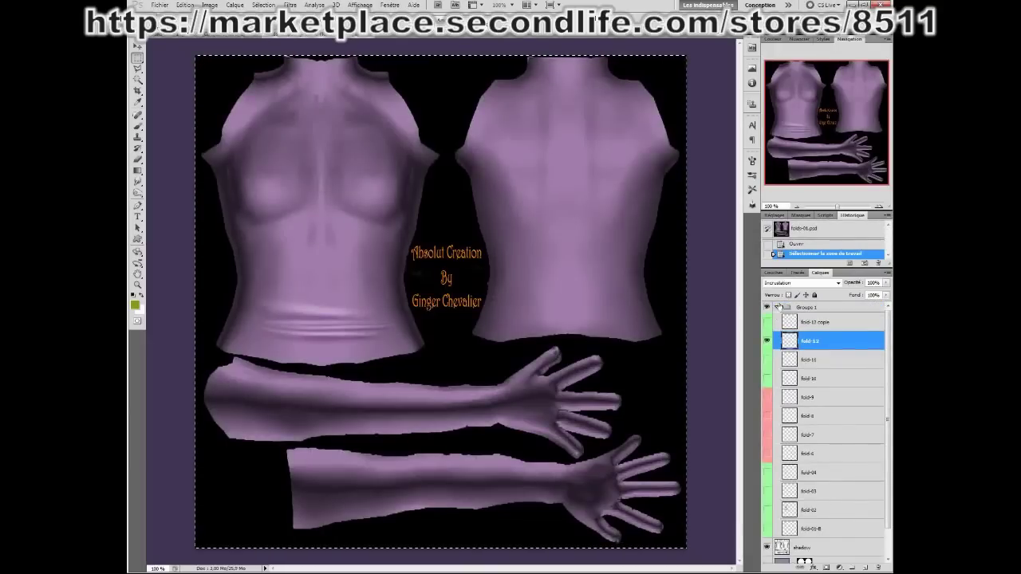
# - Copy the shadow layer from folds-01.psd and paste it into the untitled document as Calque 3
pyautogui.click(804, 552)
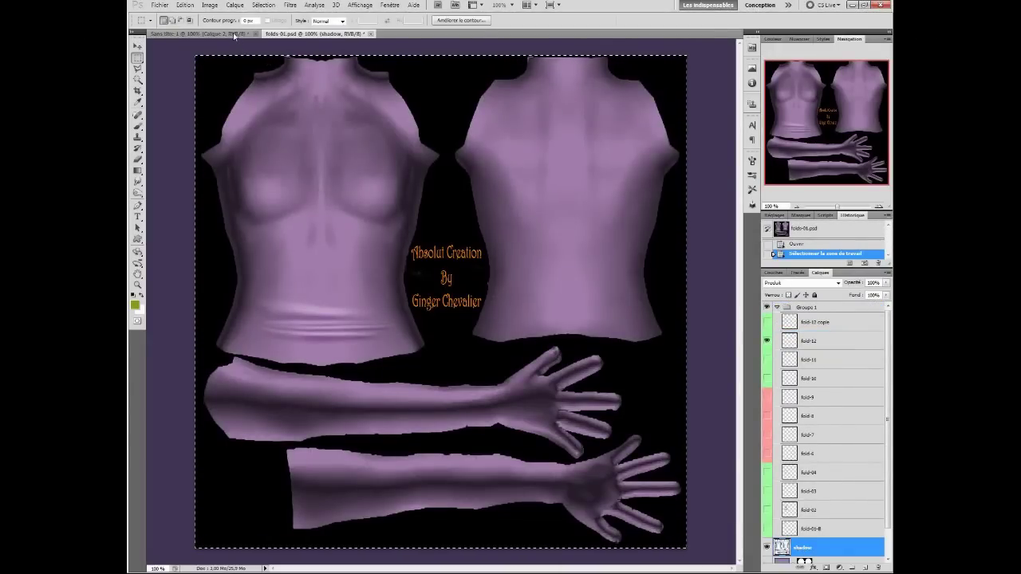
pyautogui.click(184, 5)
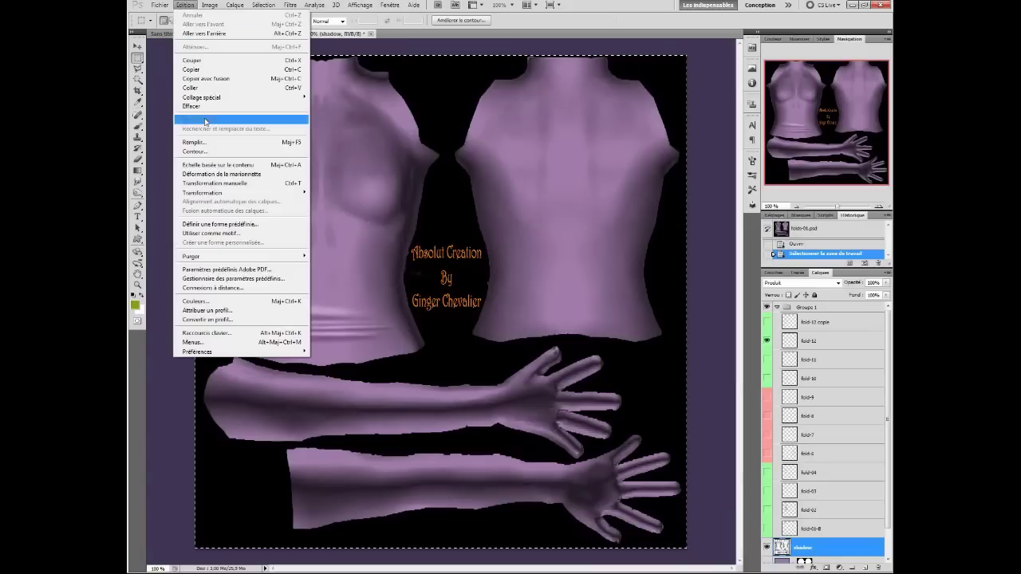
pyautogui.click(212, 69)
pyautogui.click(206, 33)
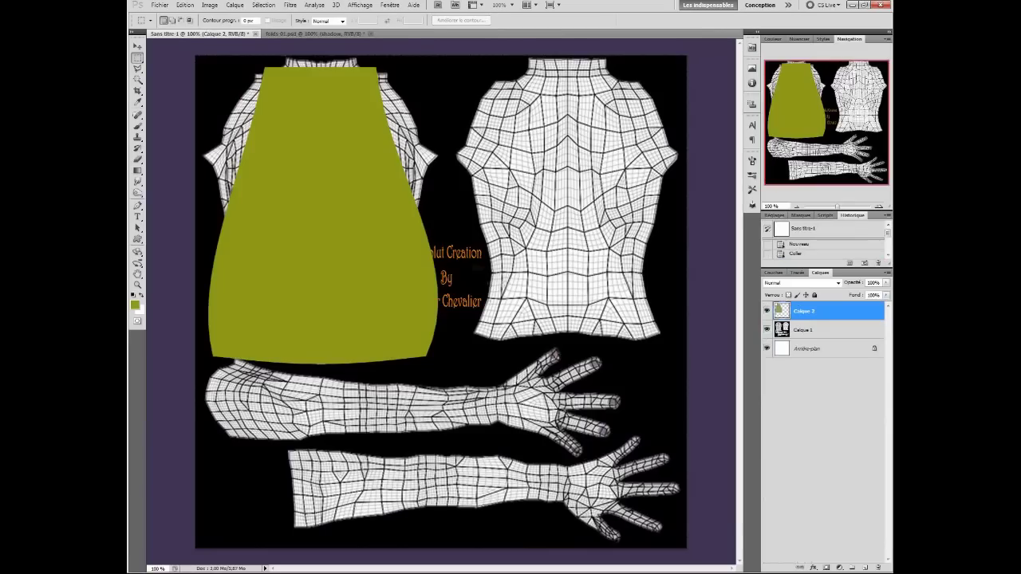
pyautogui.click(184, 4)
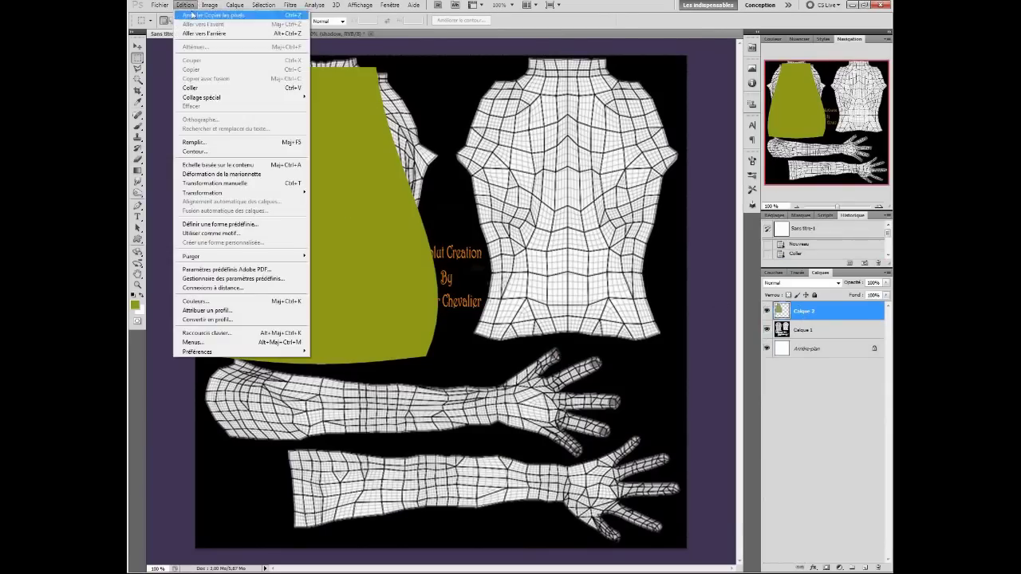
pyautogui.click(210, 93)
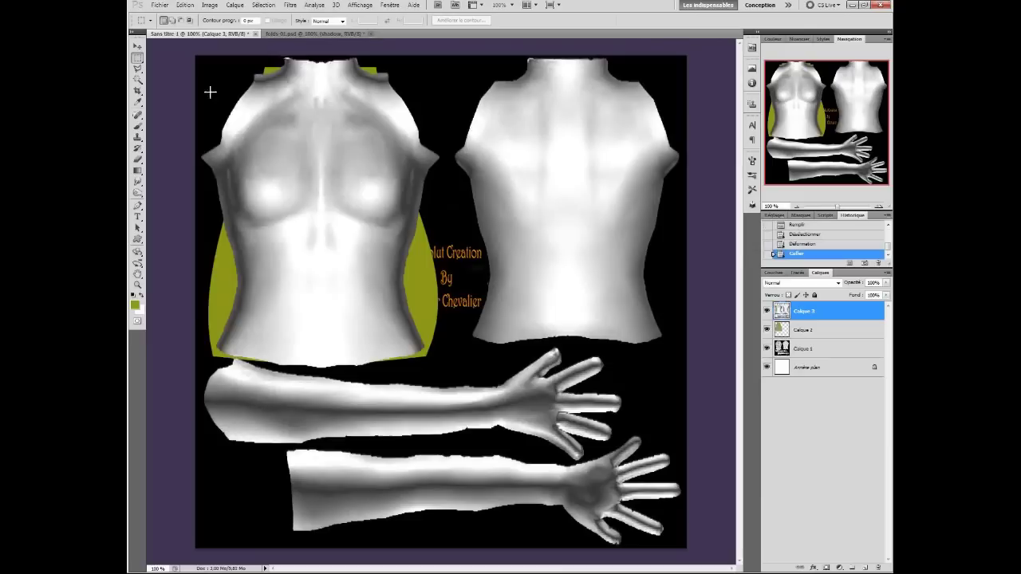
# - Set Calque 3's blend mode to Produit so the wireframe shows through the shading
pyautogui.click(806, 283)
pyautogui.click(778, 413)
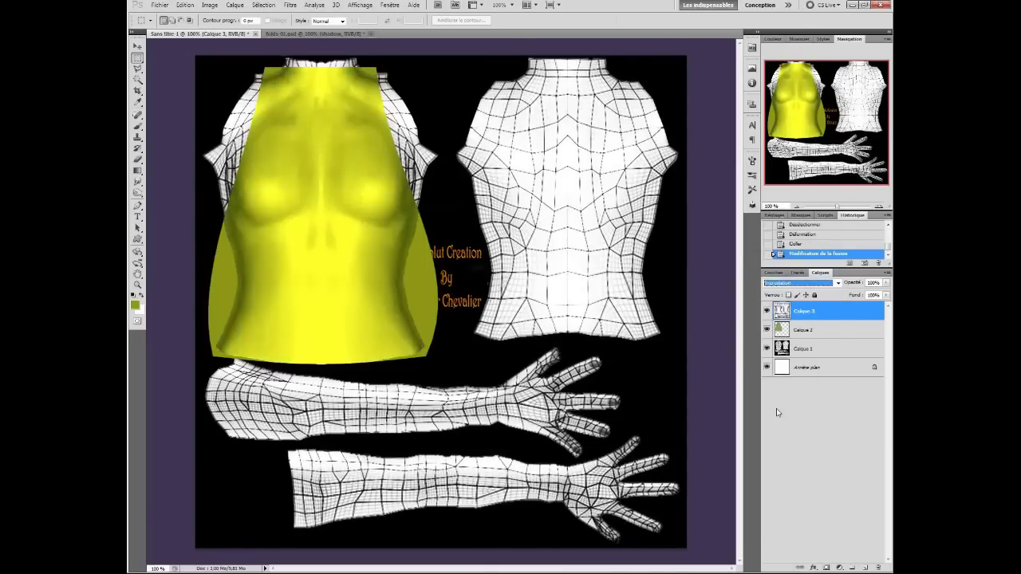
pyautogui.click(788, 283)
pyautogui.click(781, 319)
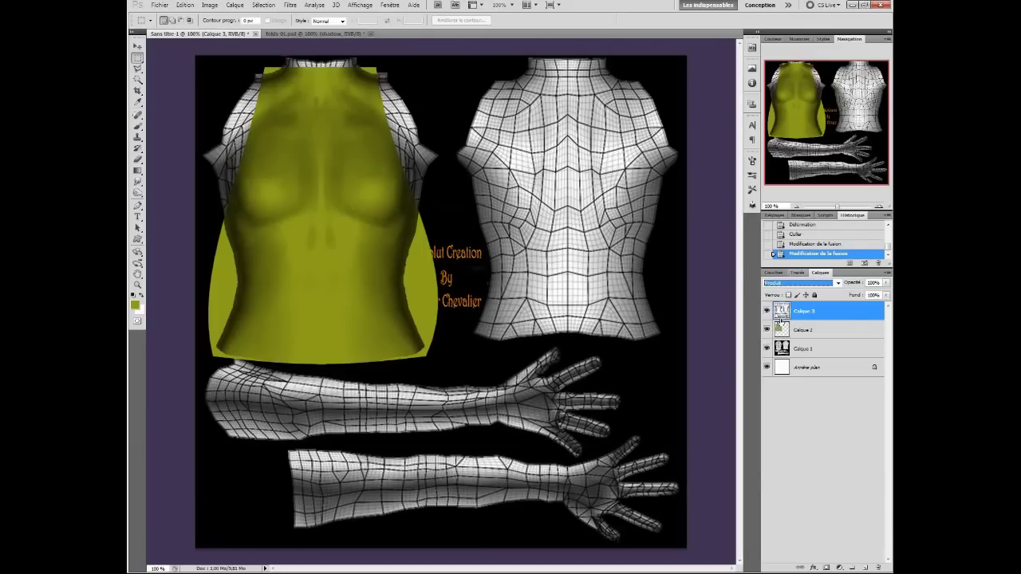
pyautogui.click(818, 330)
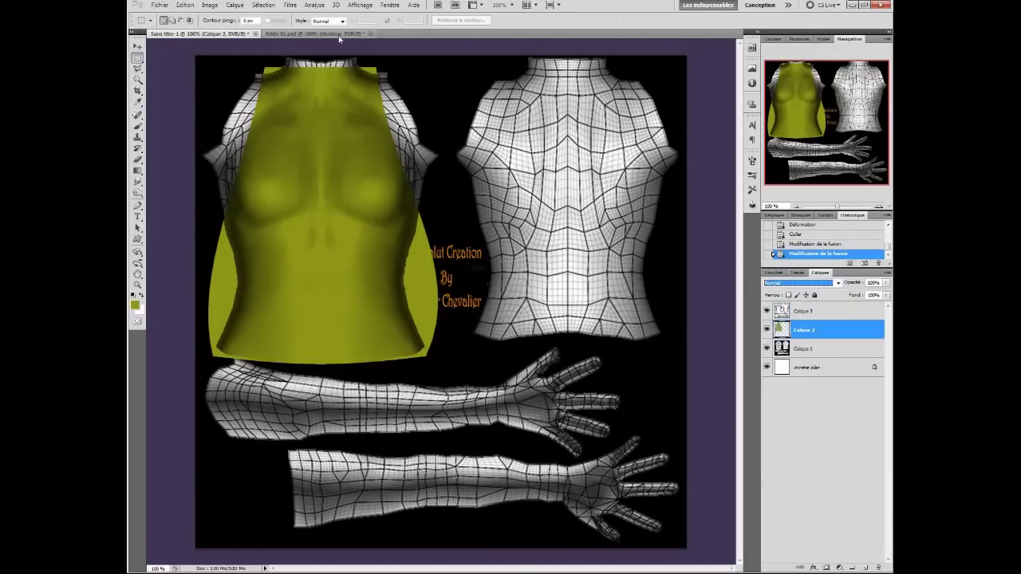
# - Copy the fold-12 waist folds from folds-01.psd and place them on the lower olive torso
pyautogui.click(314, 33)
pyautogui.click(815, 342)
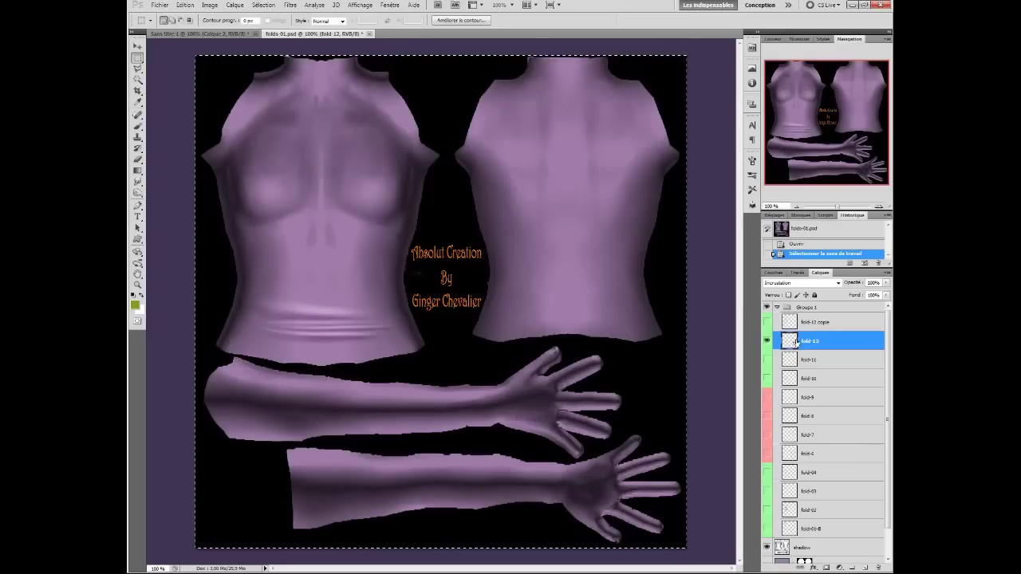
pyautogui.click(185, 5)
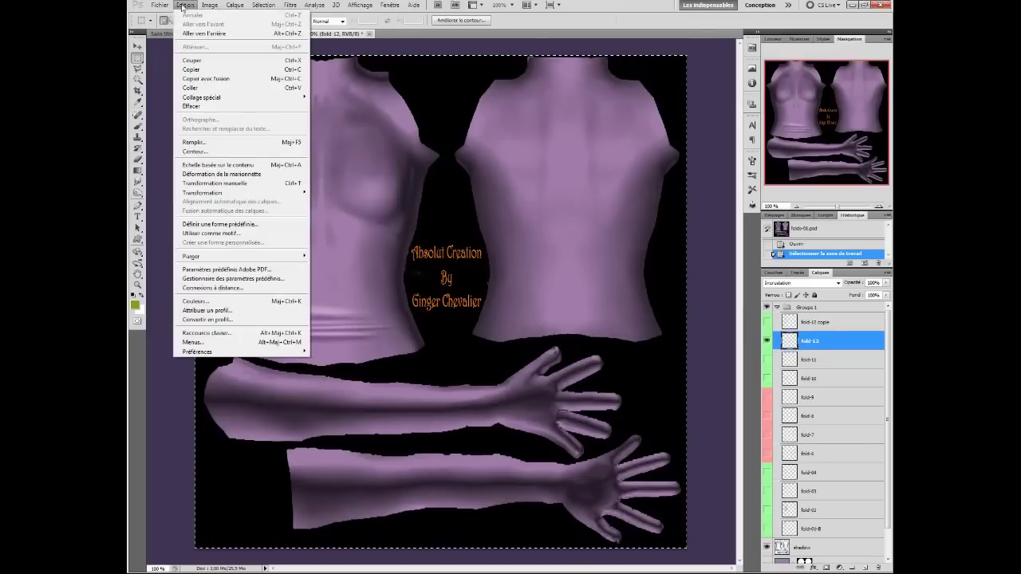
pyautogui.click(292, 69)
pyautogui.click(163, 33)
pyautogui.click(184, 5)
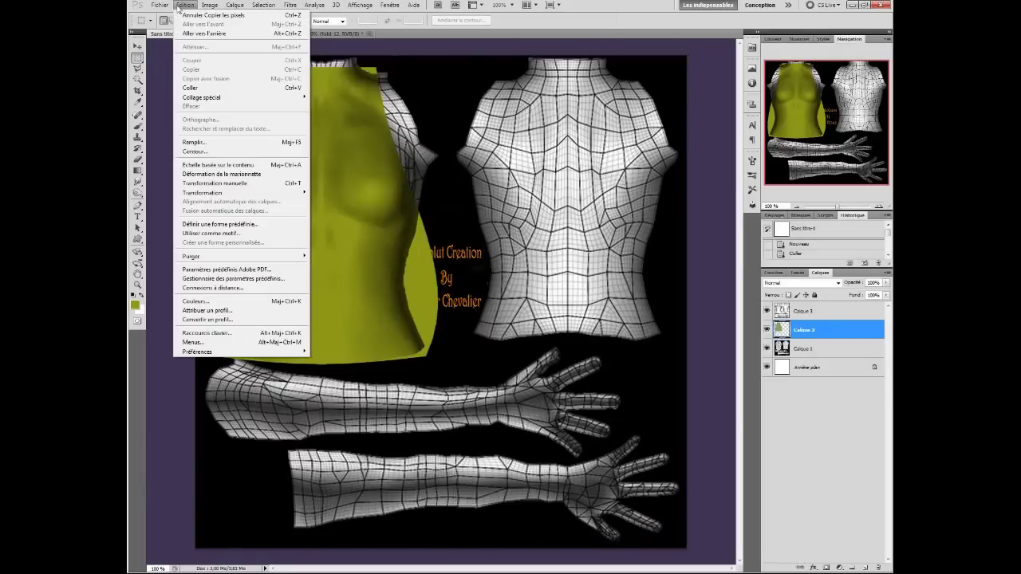
pyautogui.click(193, 88)
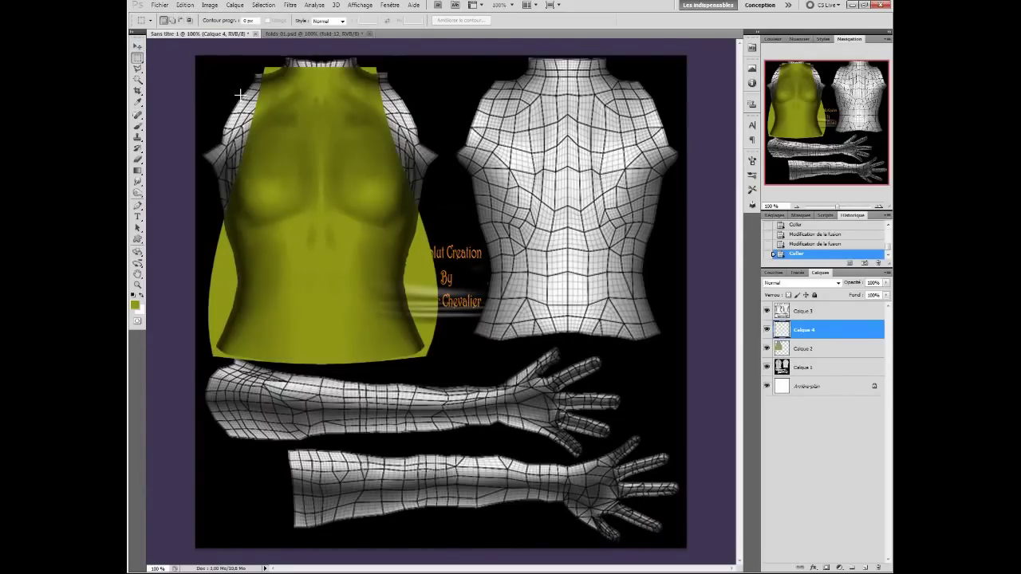
pyautogui.press('v')
pyautogui.moveTo(437, 294); pyautogui.dragTo(333, 309)
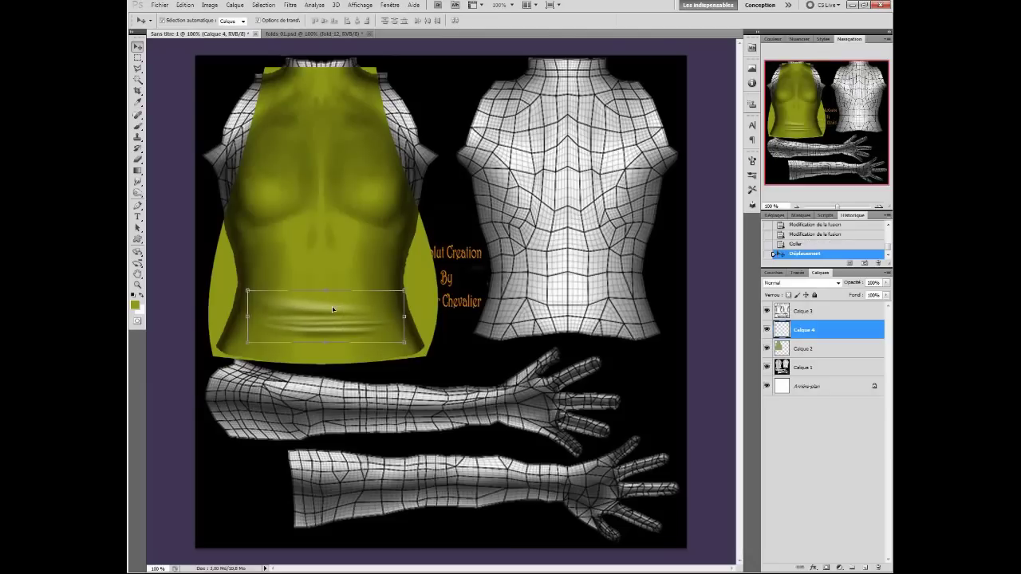
# - Paste the waist folds again as Calque 5 and nudge it slightly down
pyautogui.click(185, 5)
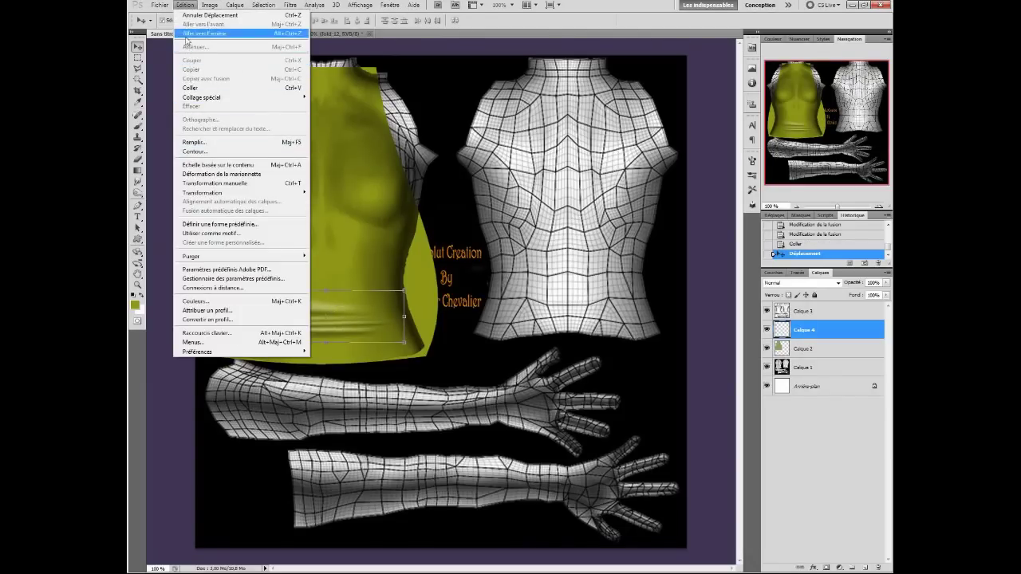
pyautogui.click(191, 88)
pyautogui.moveTo(336, 263); pyautogui.dragTo(336, 271)
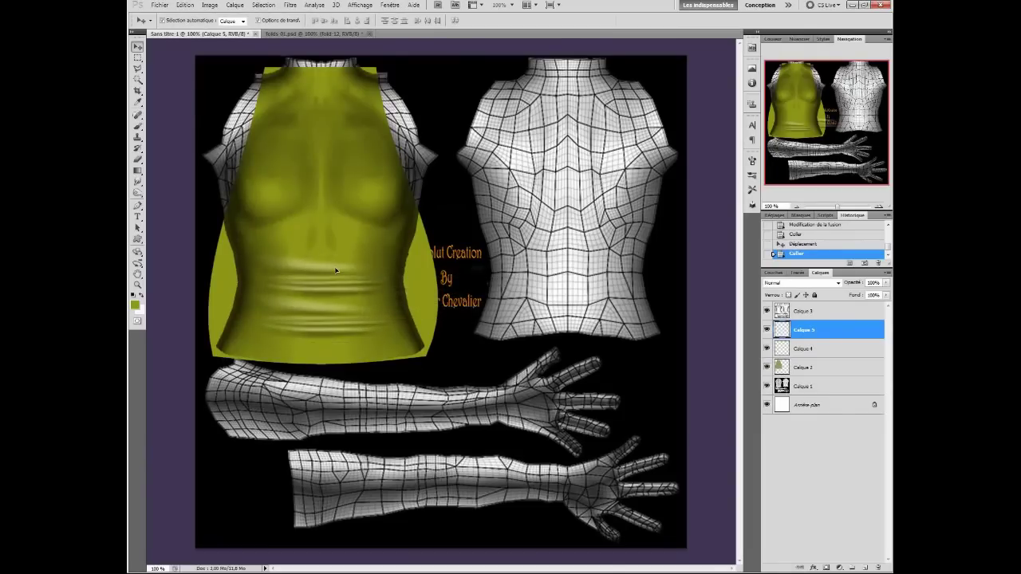
# - Copy the fold-11 chest folds from folds-01.psd and place them at the olive top's chest centre
pyautogui.click(351, 34)
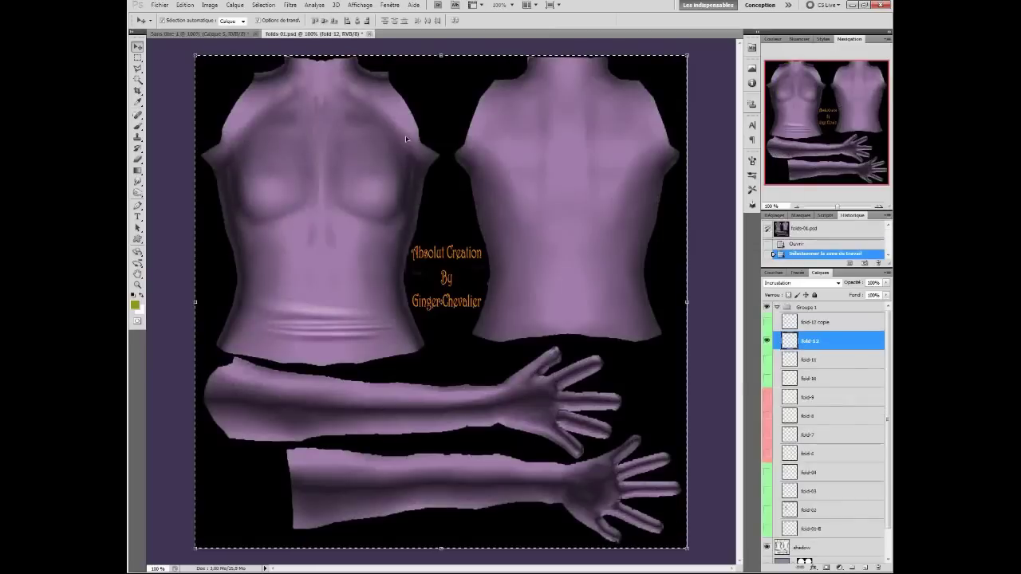
pyautogui.click(767, 341)
pyautogui.click(766, 360)
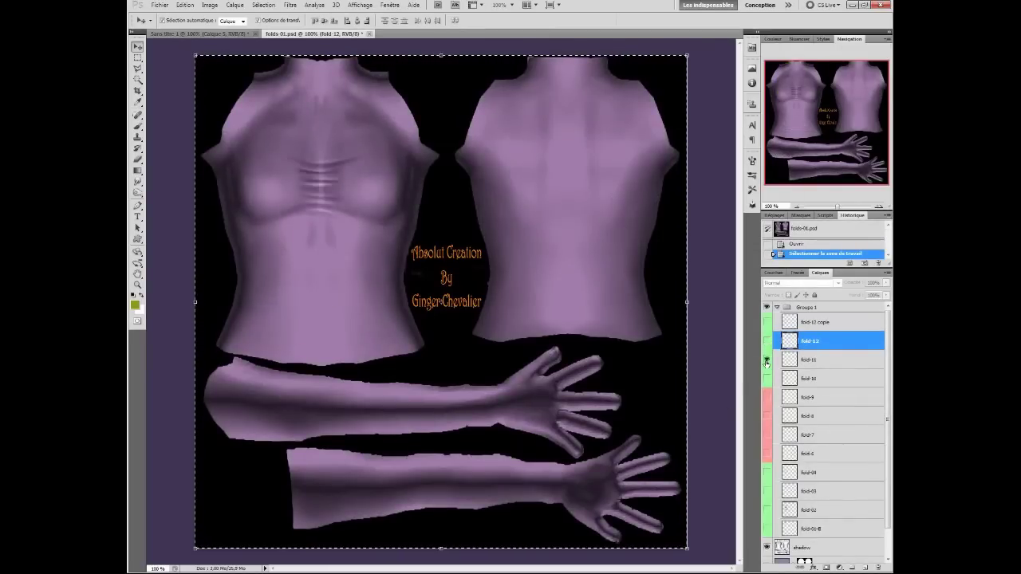
pyautogui.click(806, 360)
pyautogui.click(185, 4)
pyautogui.click(198, 68)
pyautogui.click(184, 33)
pyautogui.click(185, 5)
pyautogui.click(198, 87)
pyautogui.moveTo(431, 277); pyautogui.dragTo(310, 170)
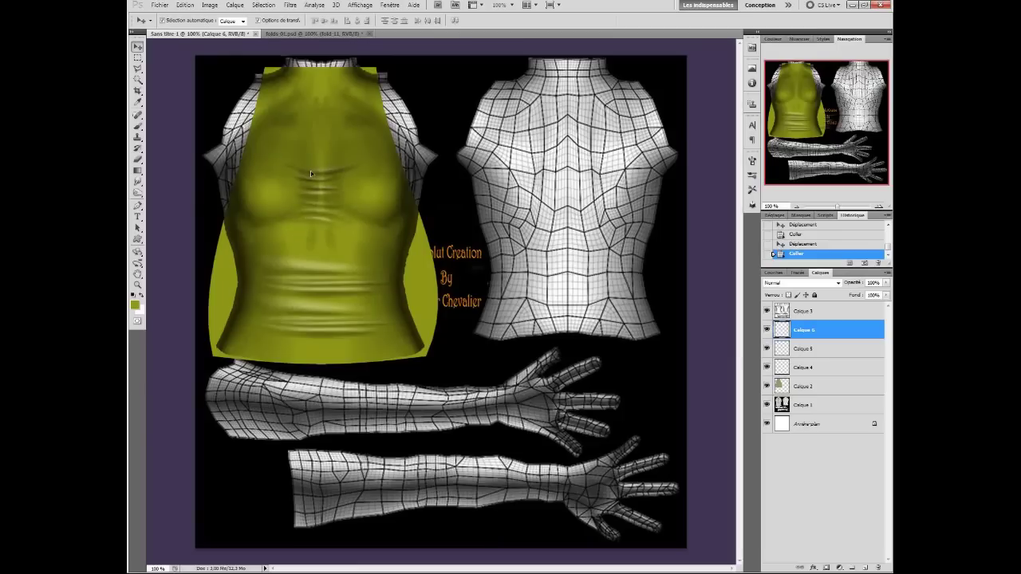
pyautogui.click(490, 382)
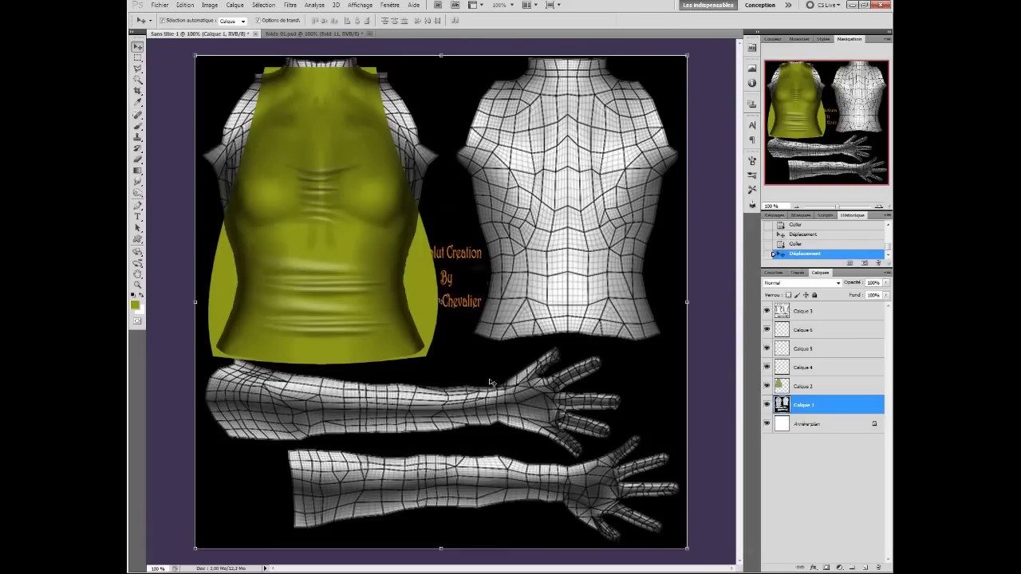
# - Rotate the Calque 5 waist-folds patch about 16° counter-clockwise and raise it slightly
pyautogui.click(794, 331)
pyautogui.click(804, 349)
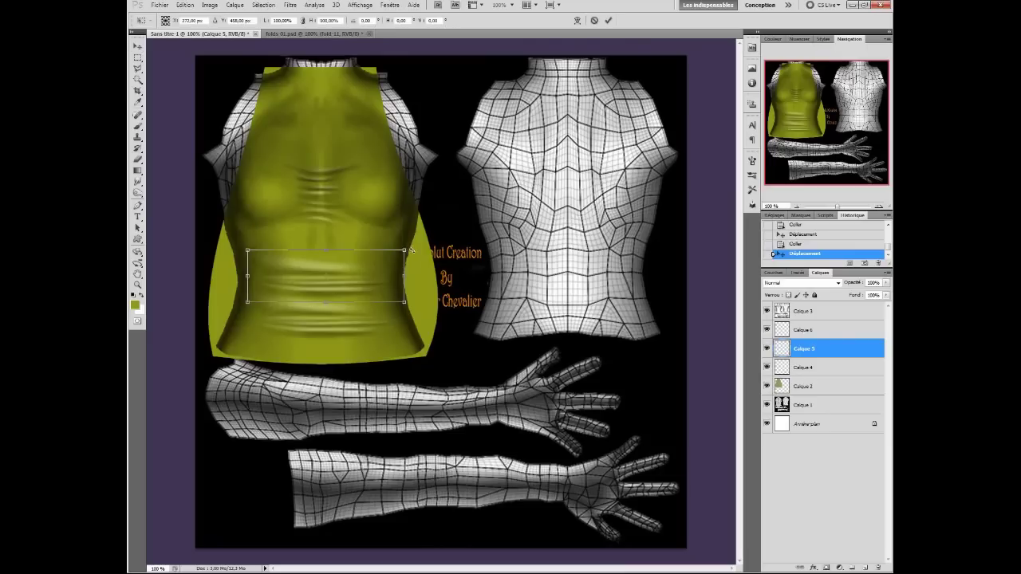
pyautogui.moveTo(409, 249); pyautogui.dragTo(395, 230)
pyautogui.moveTo(302, 279)
pyautogui.mouseDown()
pyautogui.moveTo(301, 260)
pyautogui.moveTo(334, 295)
pyautogui.mouseUp()
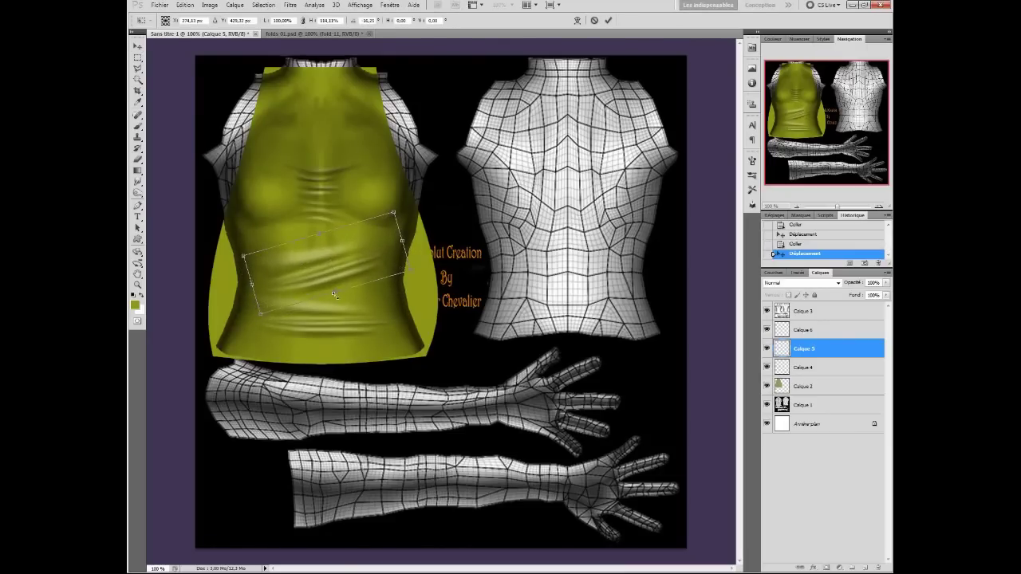
pyautogui.click(607, 21)
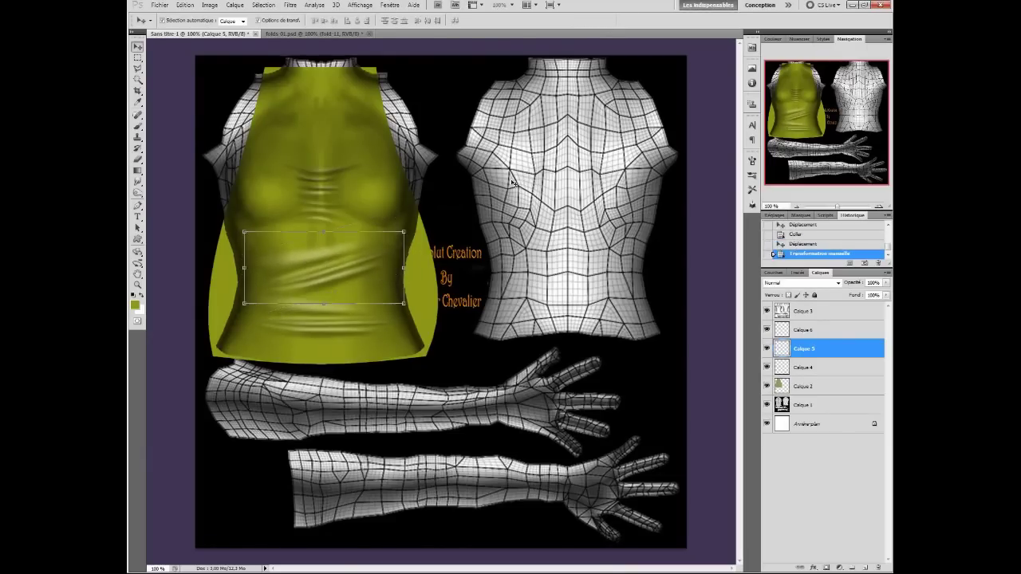
pyautogui.click(481, 390)
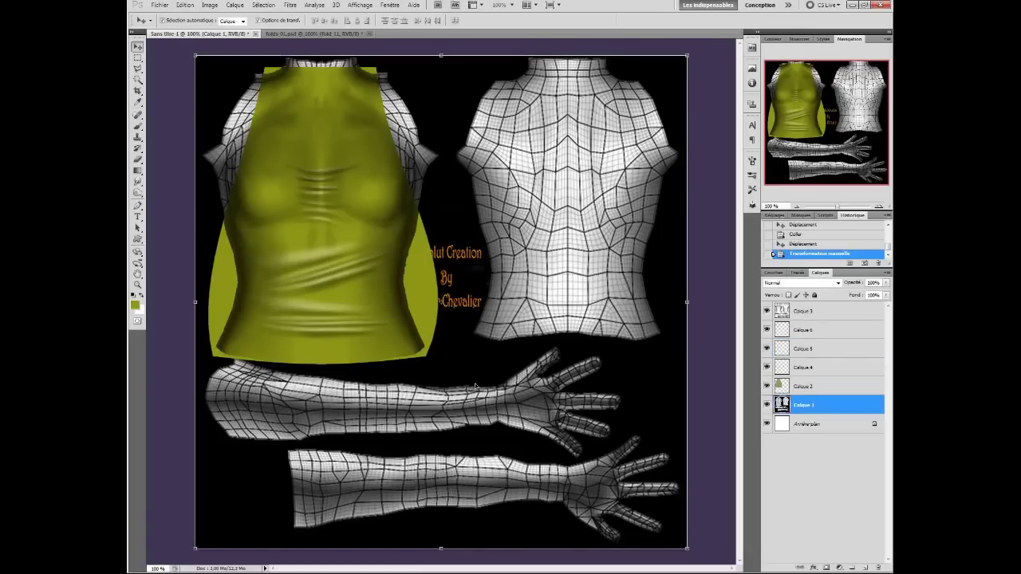